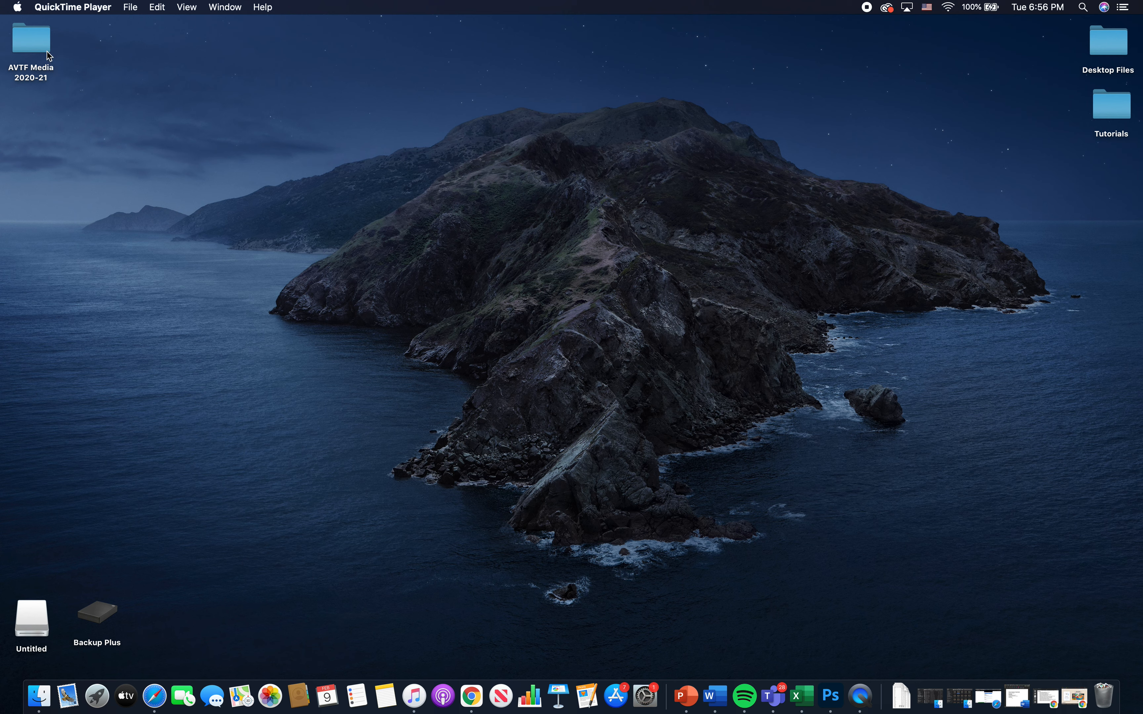
- Open the Black History Project_John Singleton Premiere file from its Project Files folder in AVTF Media 2020-21 and show the Source monitor
double_click(43, 77)
double_click(462, 164)
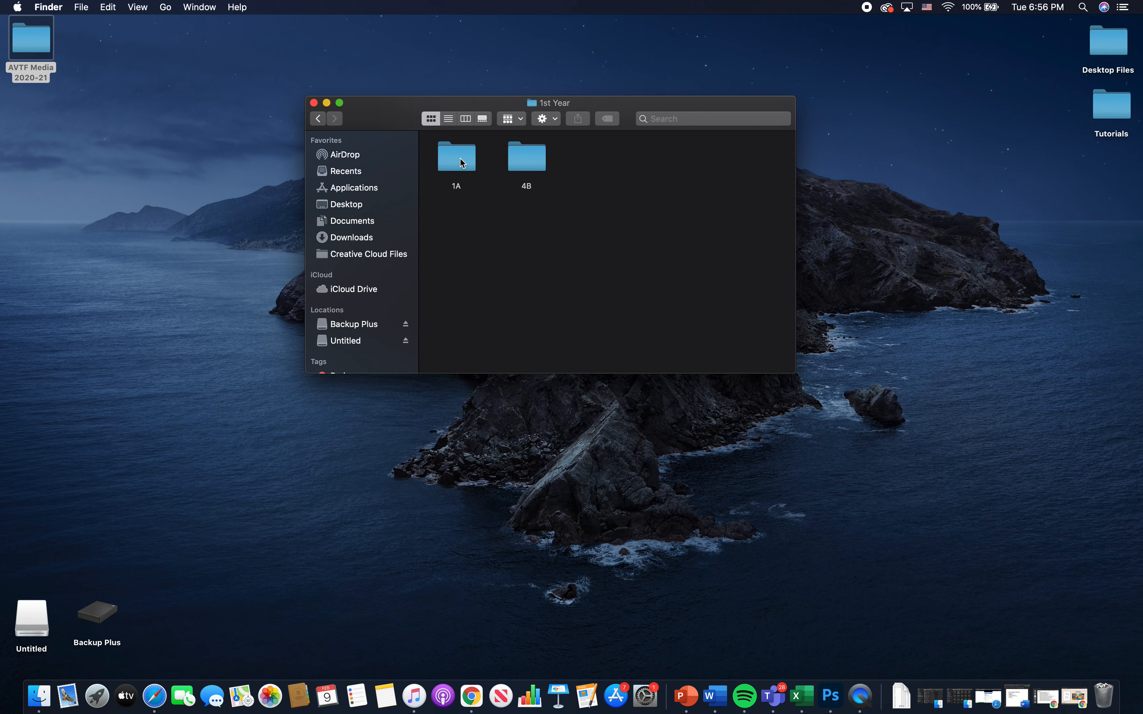
double_click(528, 164)
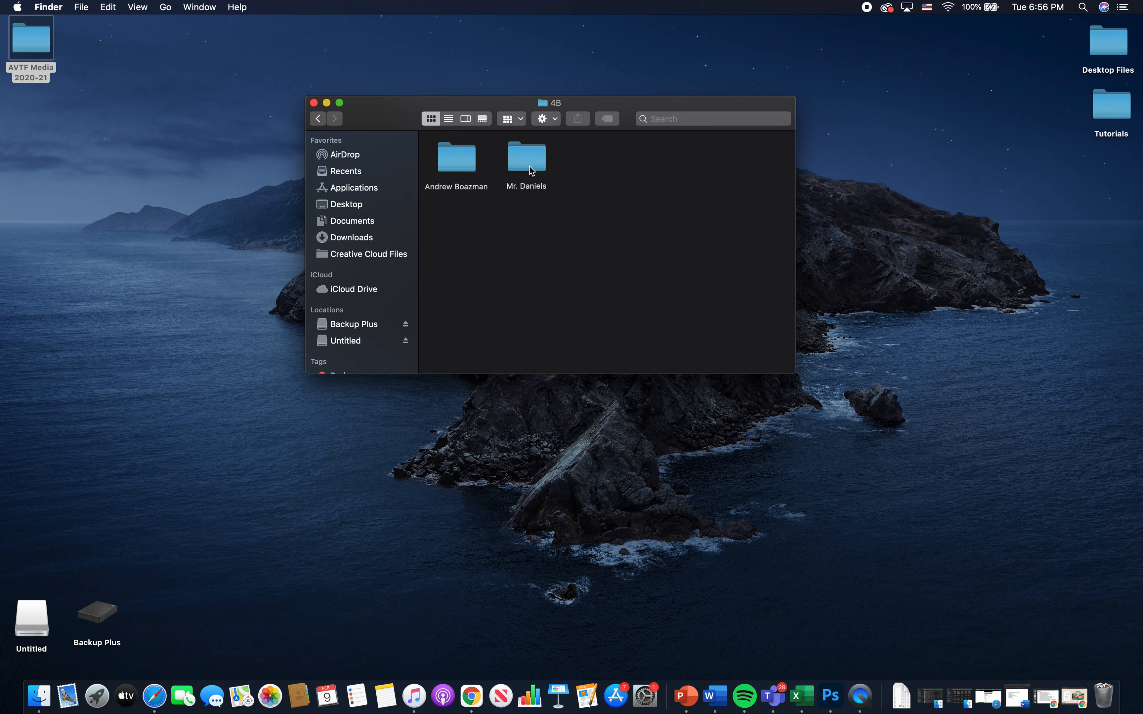
double_click(532, 171)
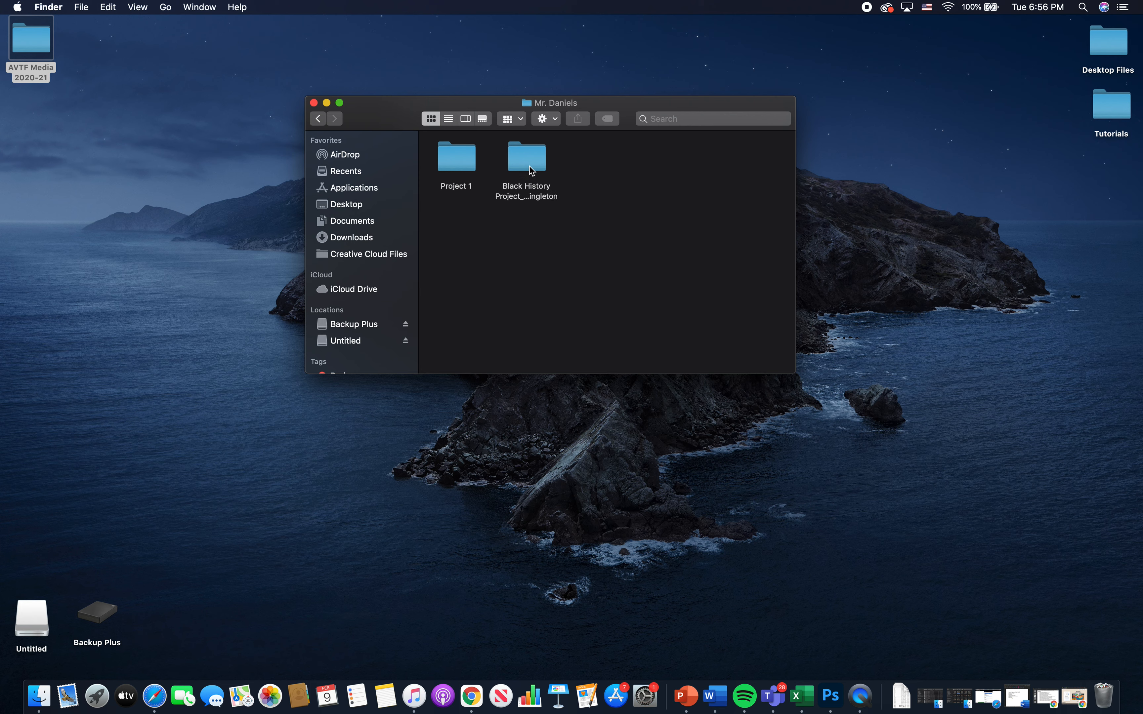
double_click(533, 165)
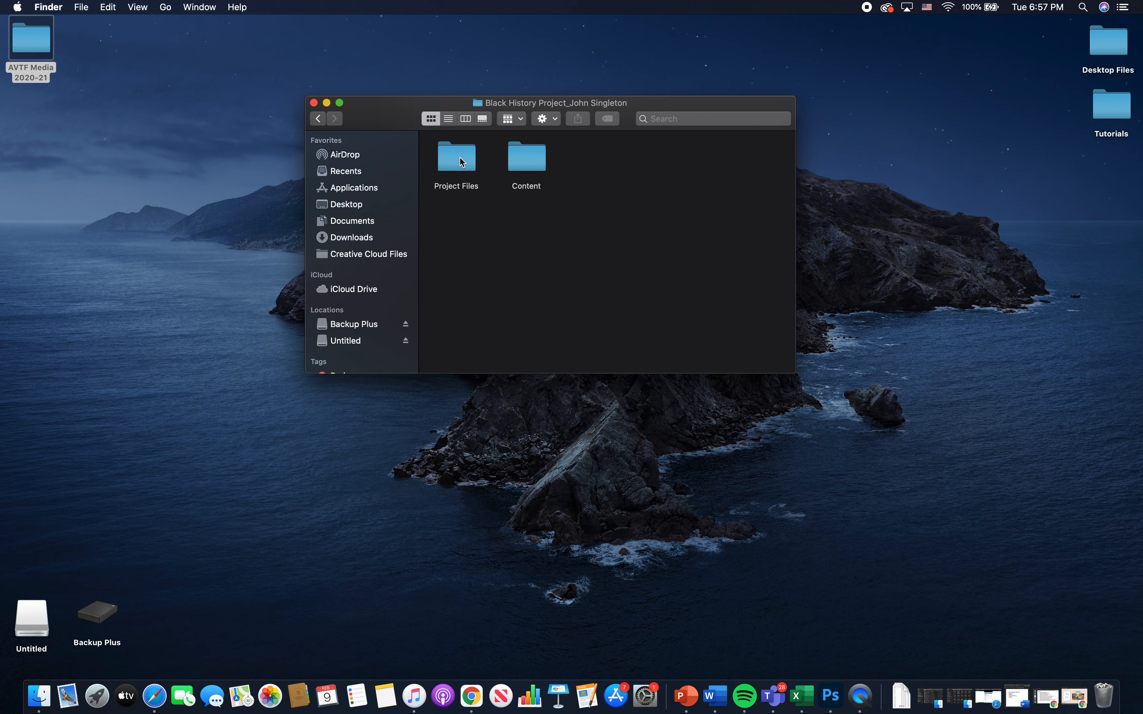
double_click(462, 162)
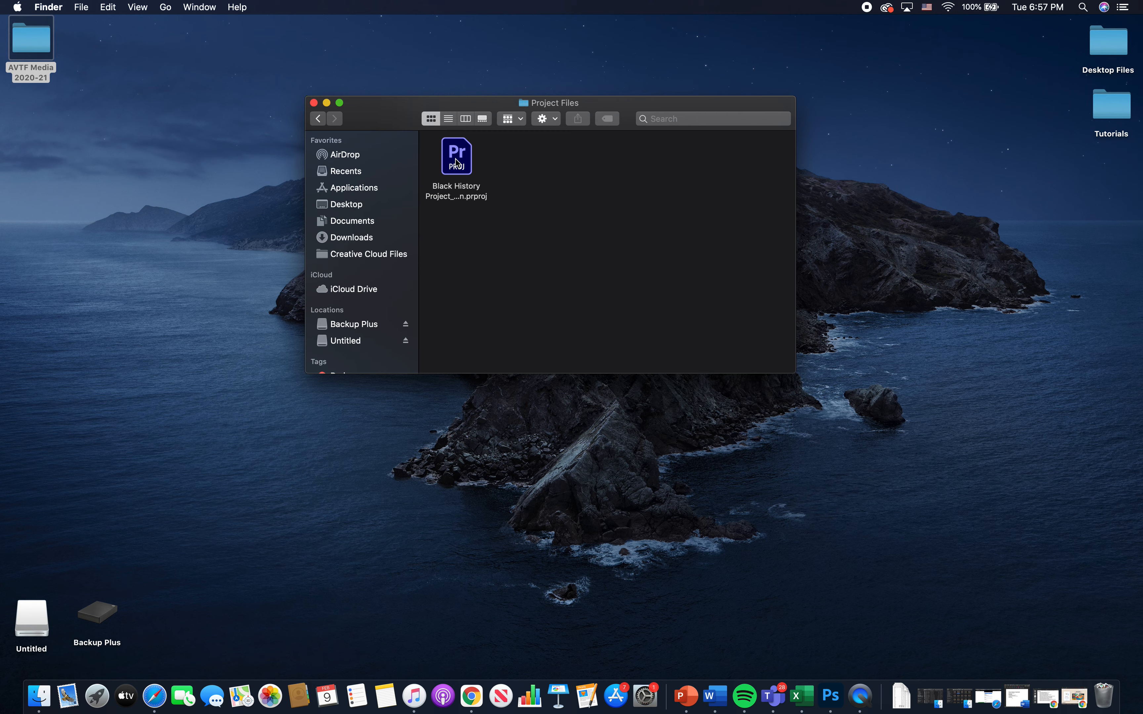
double_click(455, 165)
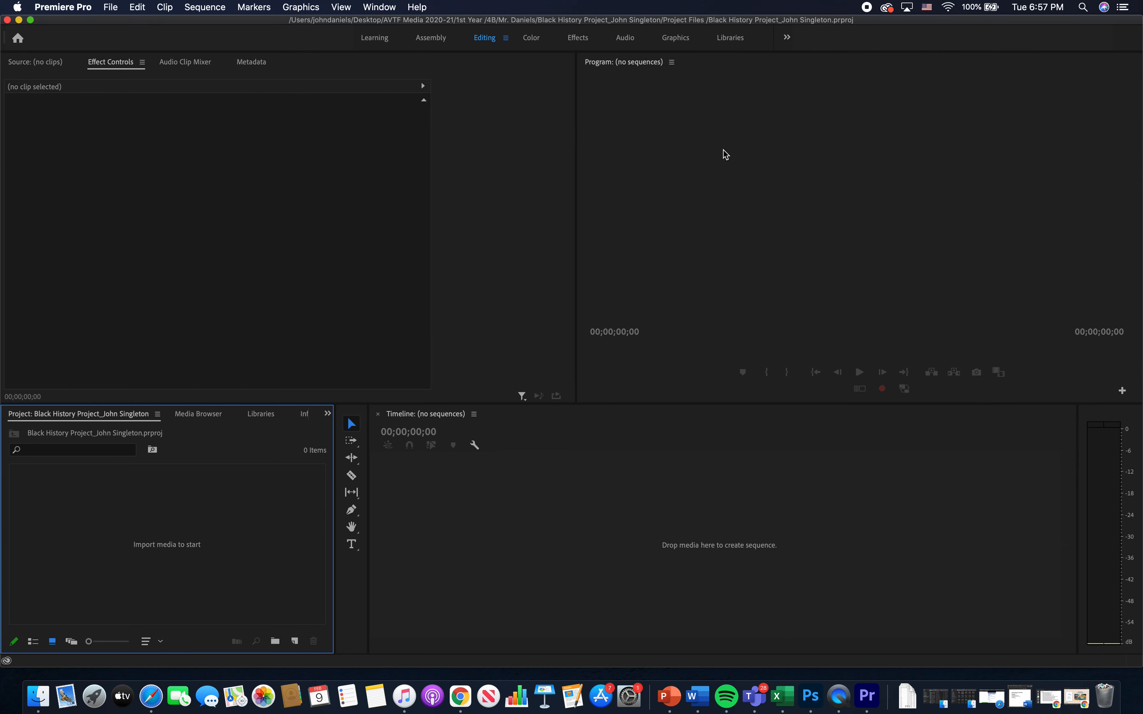
click(752, 175)
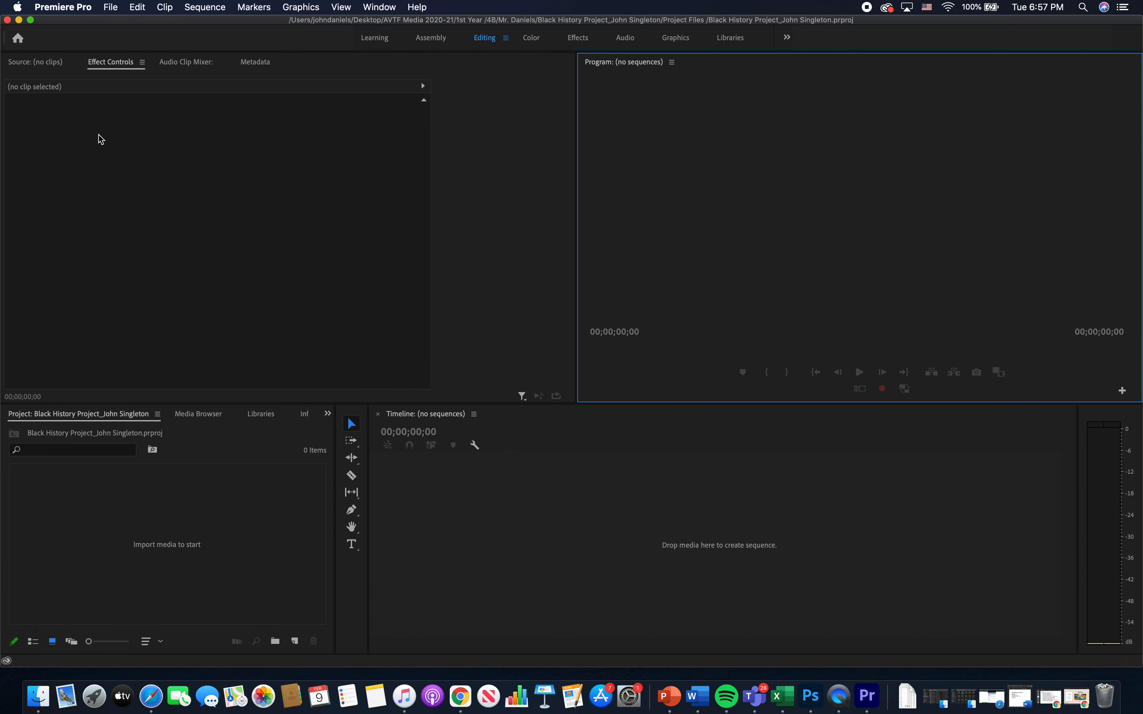
click(45, 68)
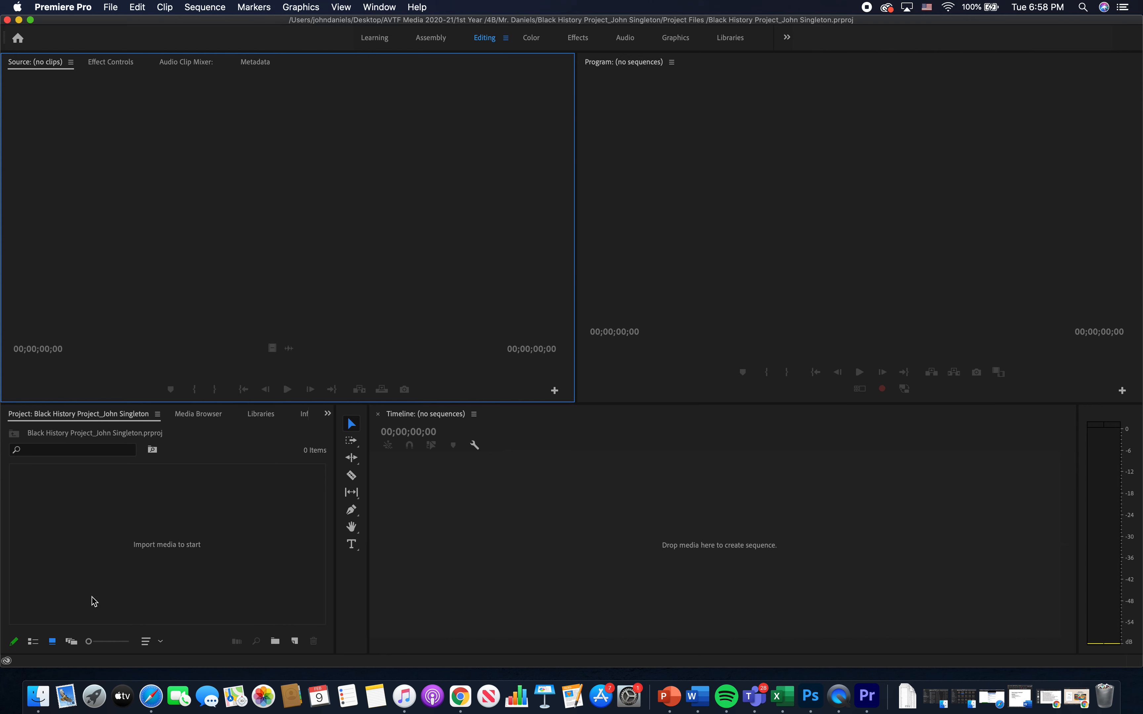
- Switch to Finder and look through the project's Content folder, including its Images and Audition subfolders
click(38, 697)
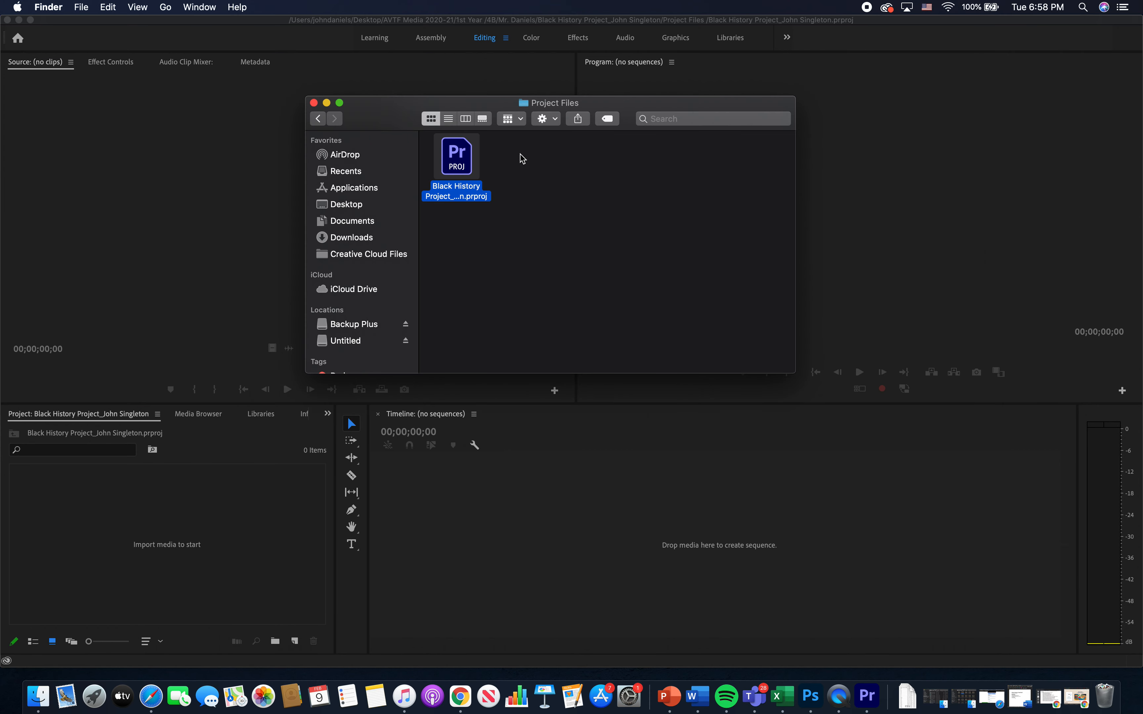
click(325, 122)
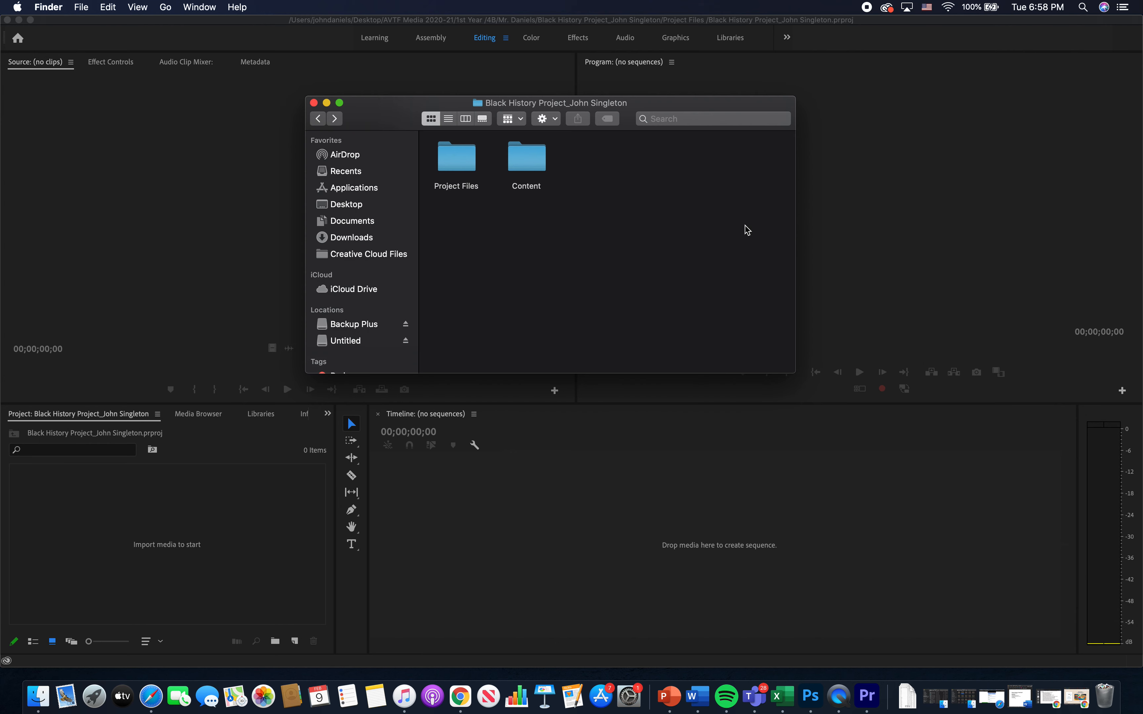
double_click(531, 167)
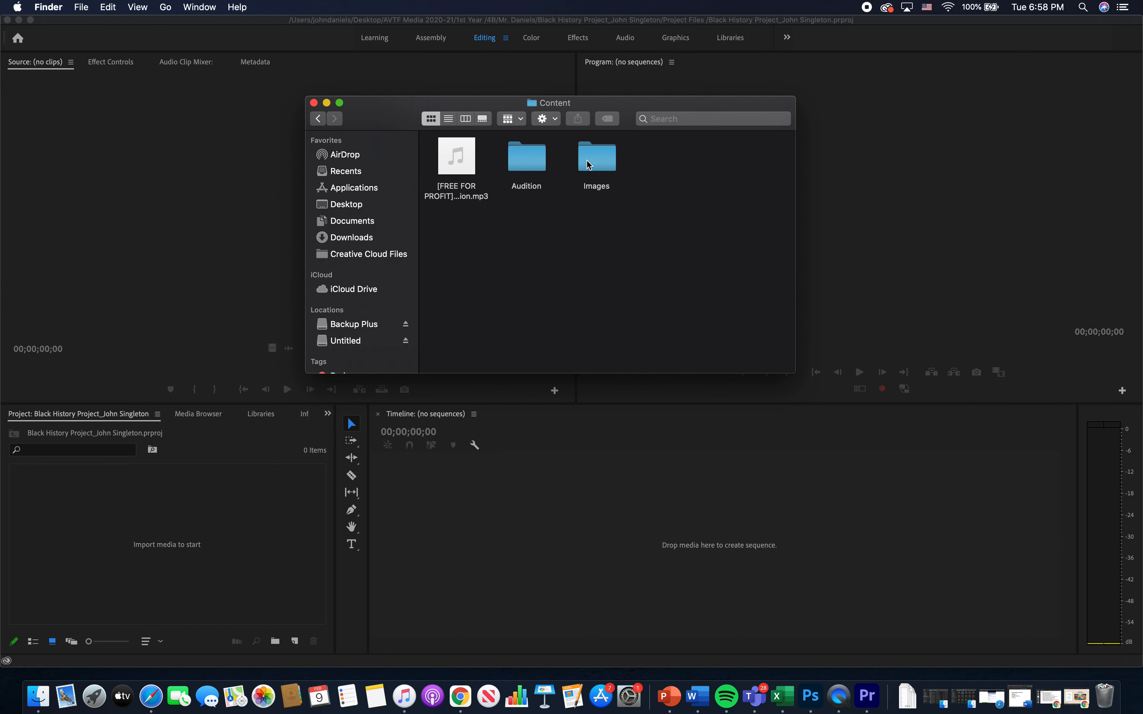
double_click(602, 169)
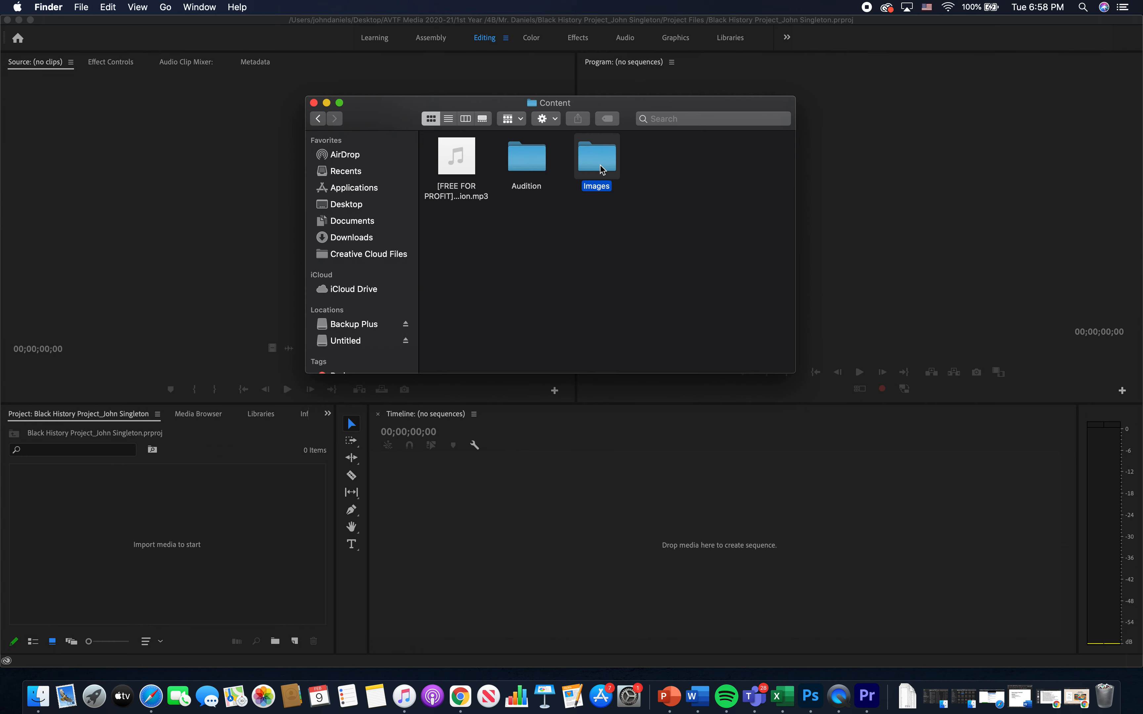
scroll(538, 250, down, 5)
scroll(539, 250, up, 5)
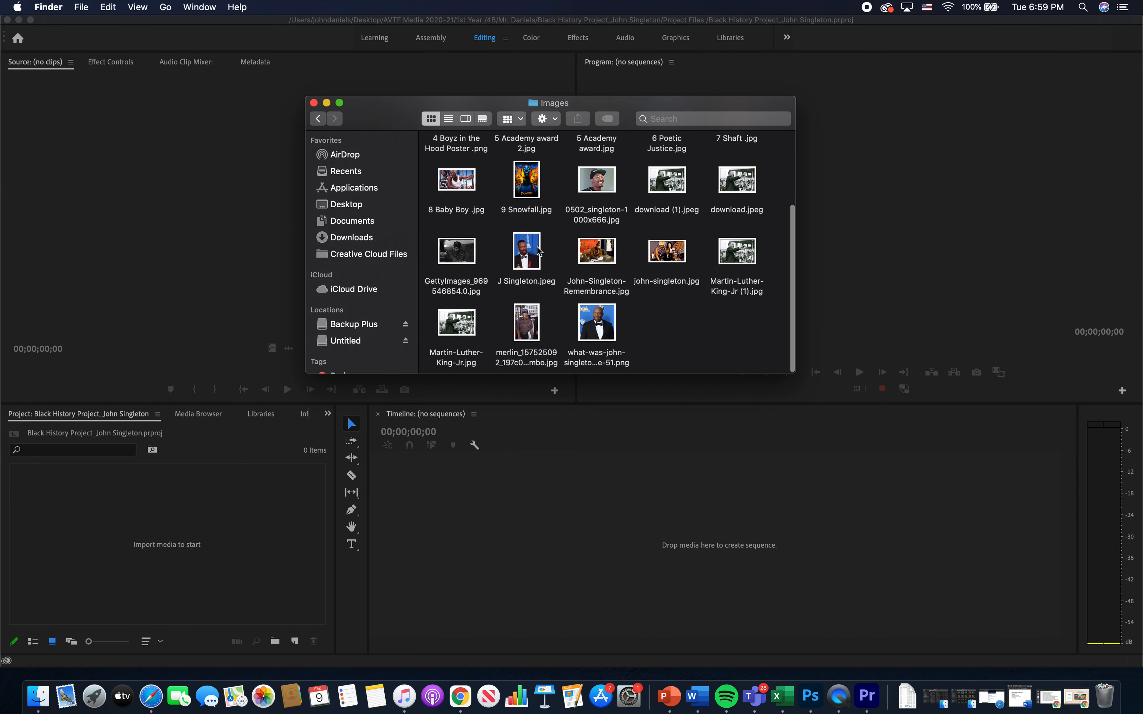
click(318, 119)
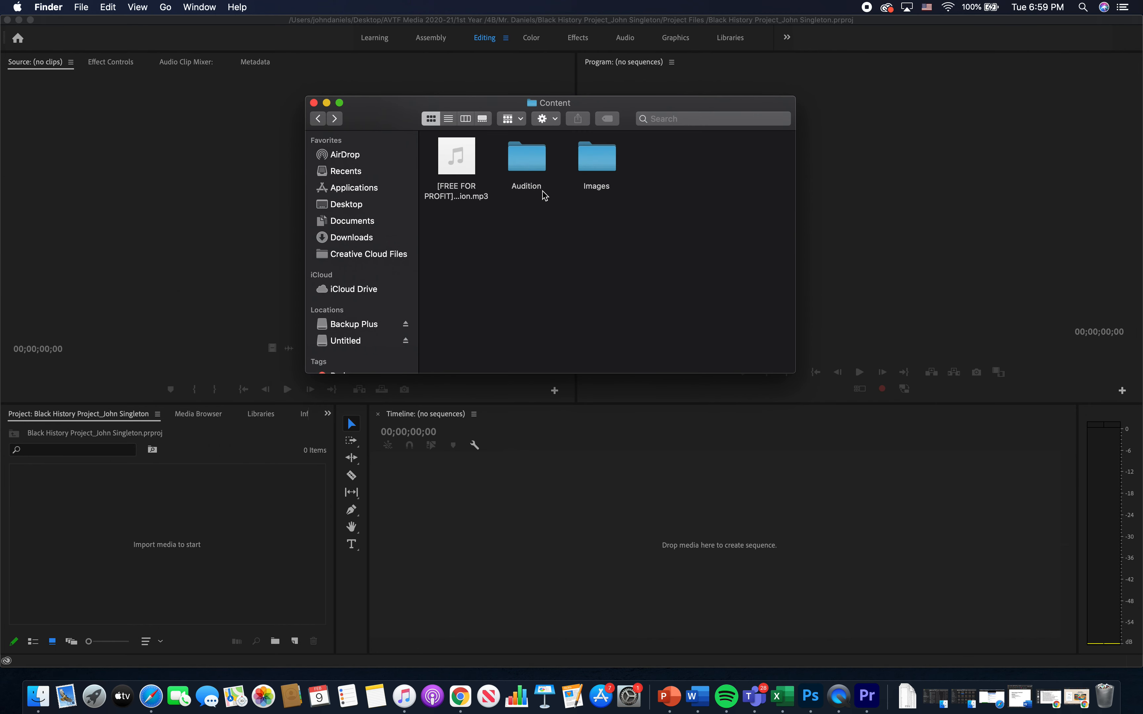
double_click(523, 158)
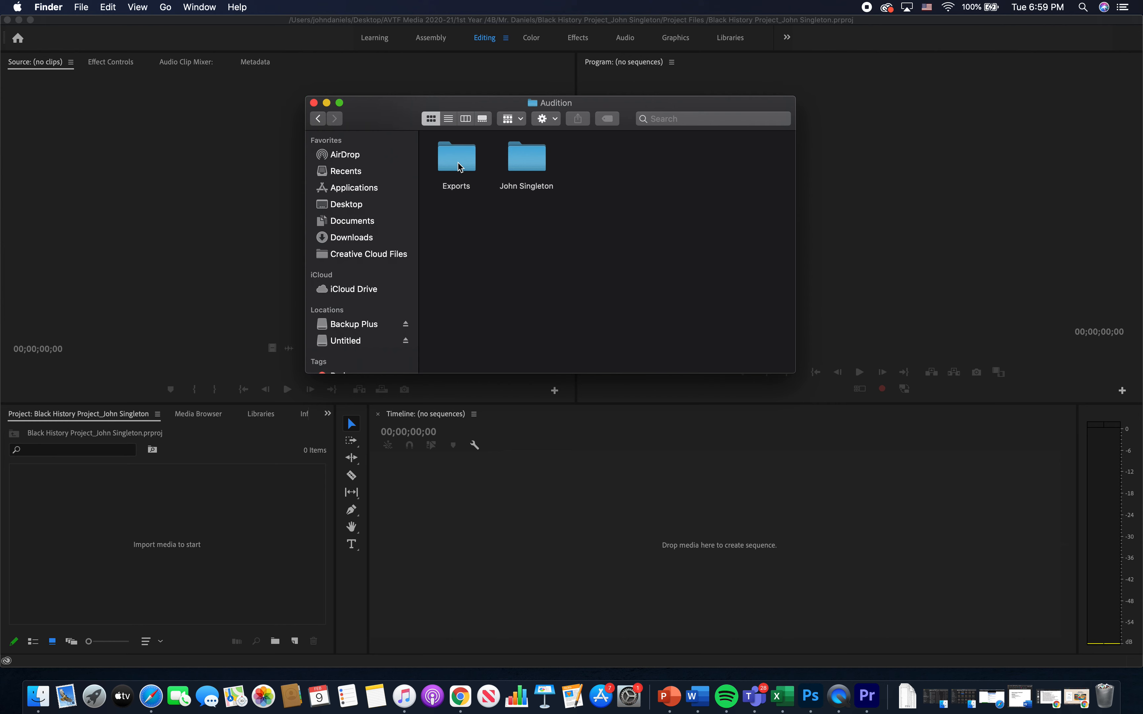
click(322, 121)
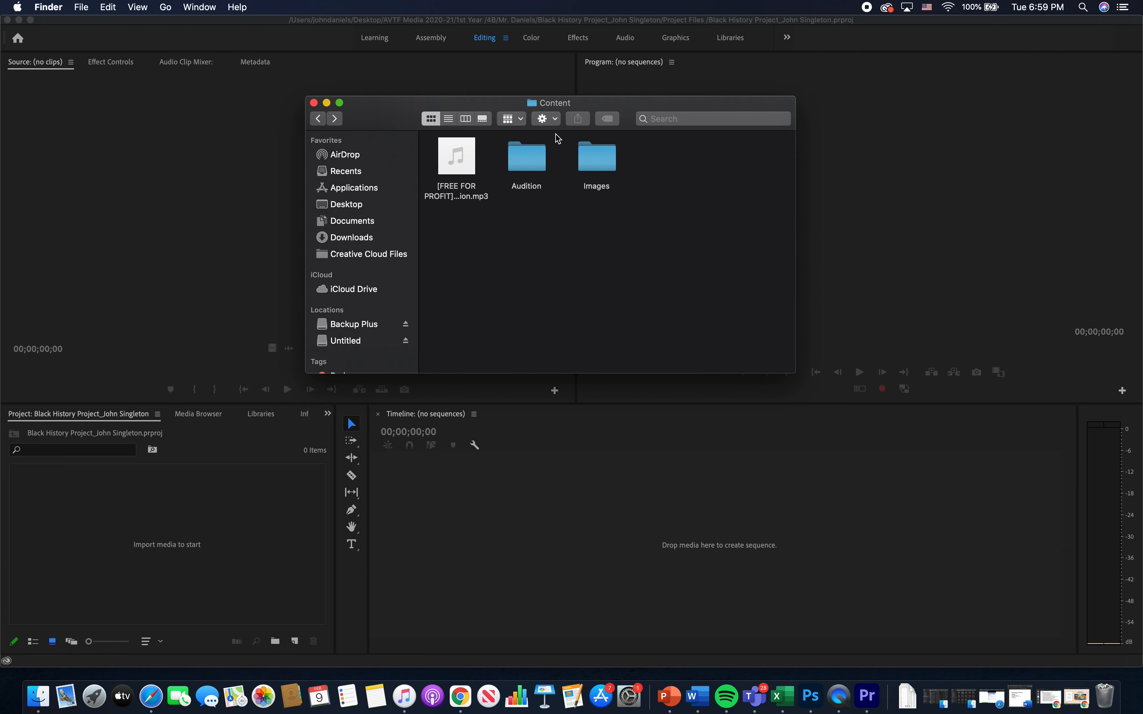
- Show the Content folder as a list, create a Music folder in it and move the [FREE FOR PROFIT] MP3 file into that folder
click(449, 120)
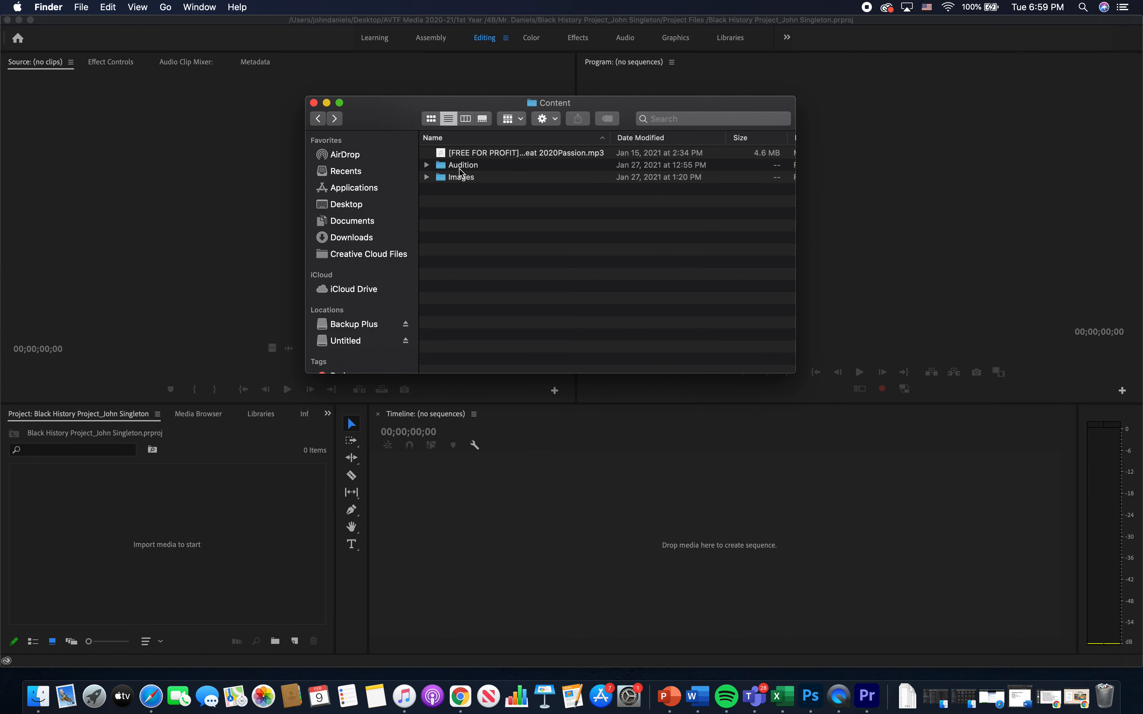
click(547, 122)
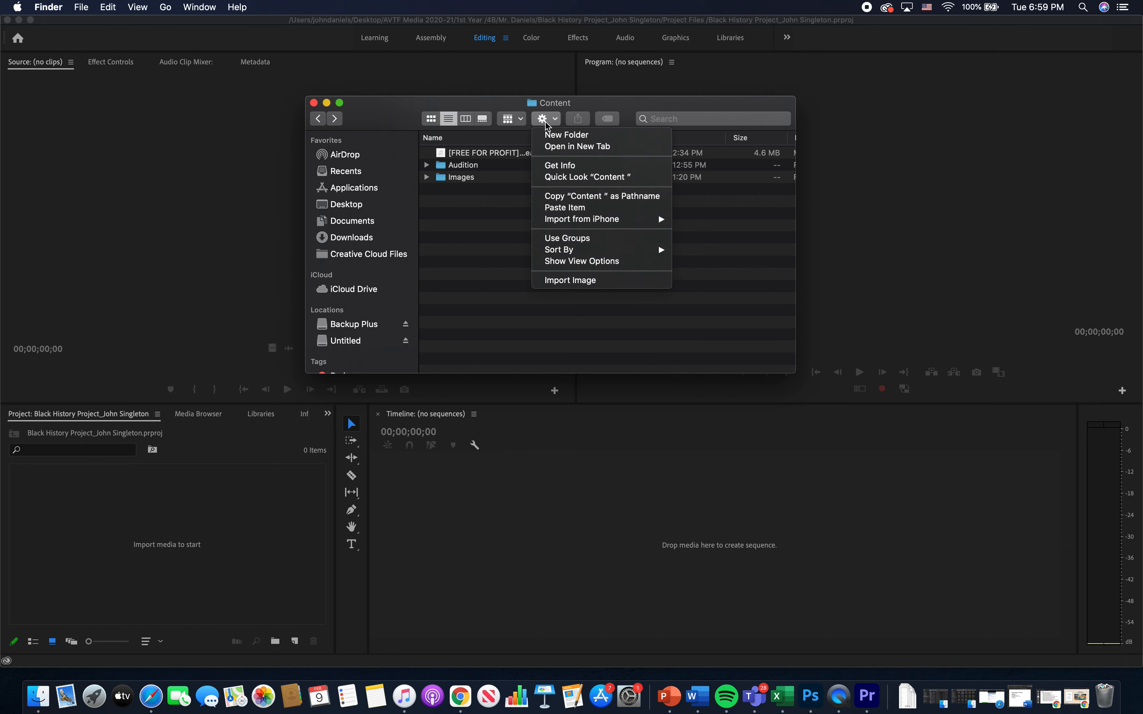
click(557, 135)
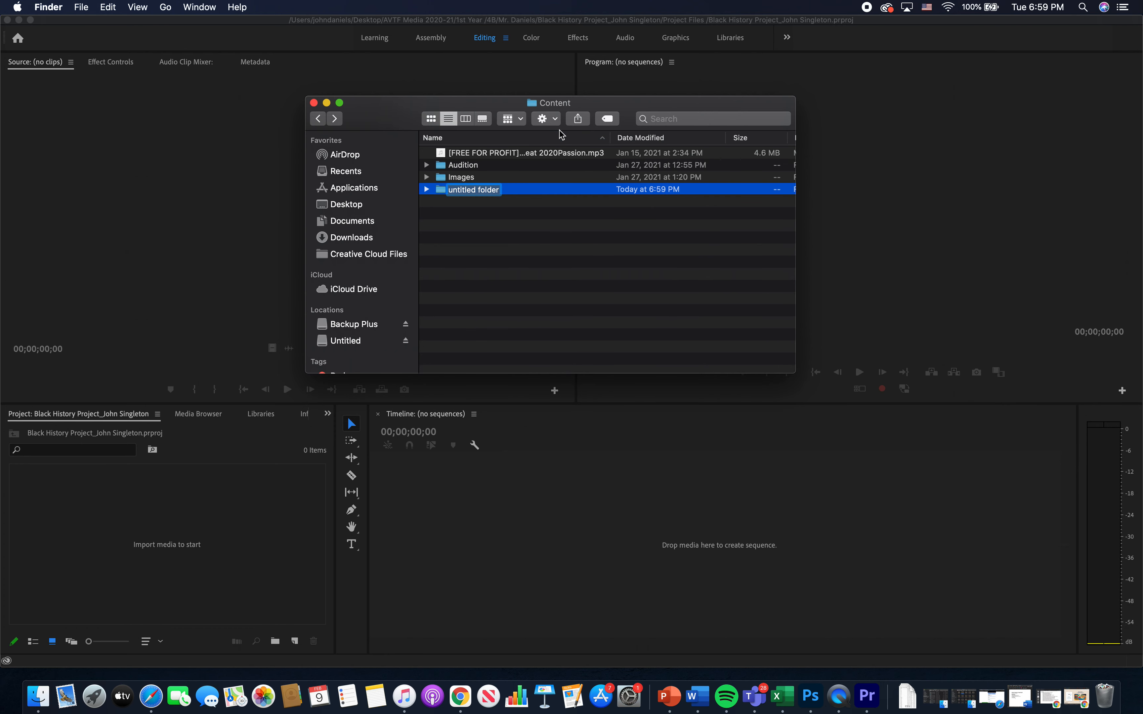
text(Music)
key(Return)
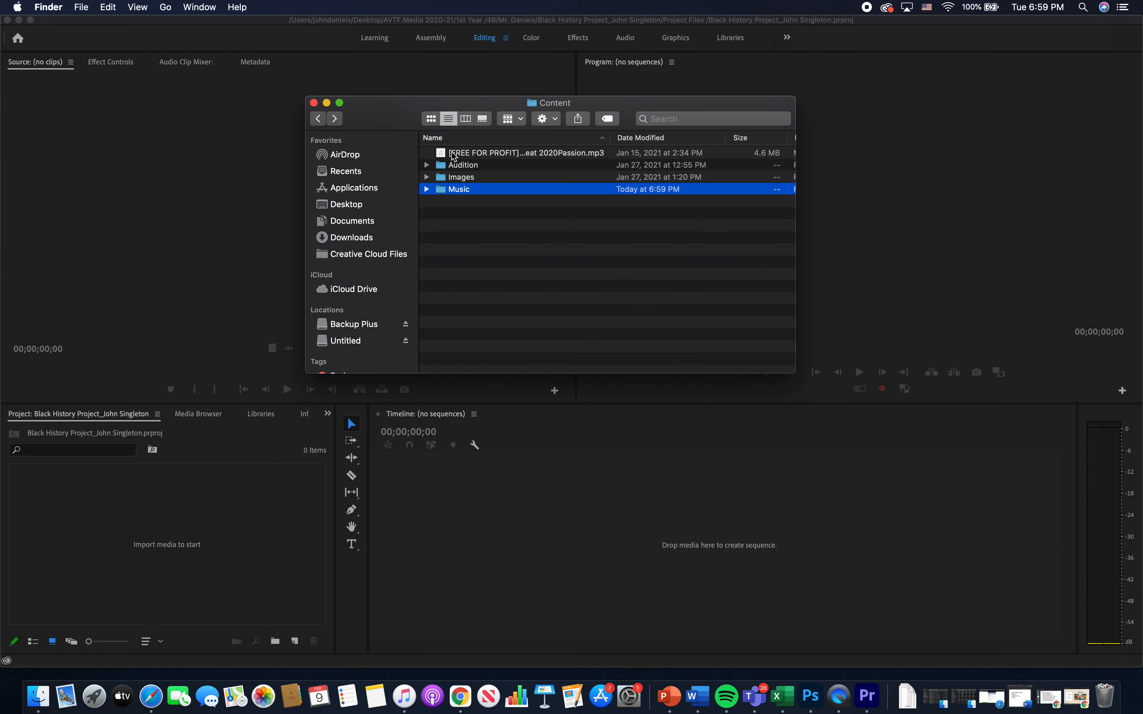
click(491, 155)
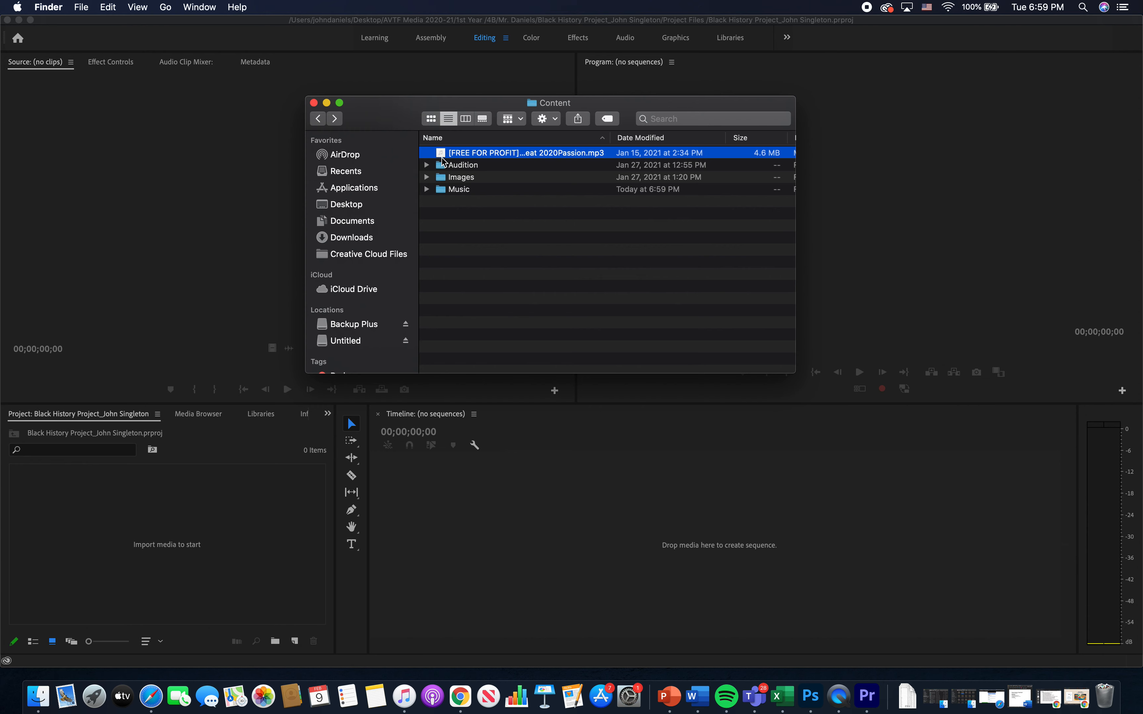
drag(443, 154, 442, 188)
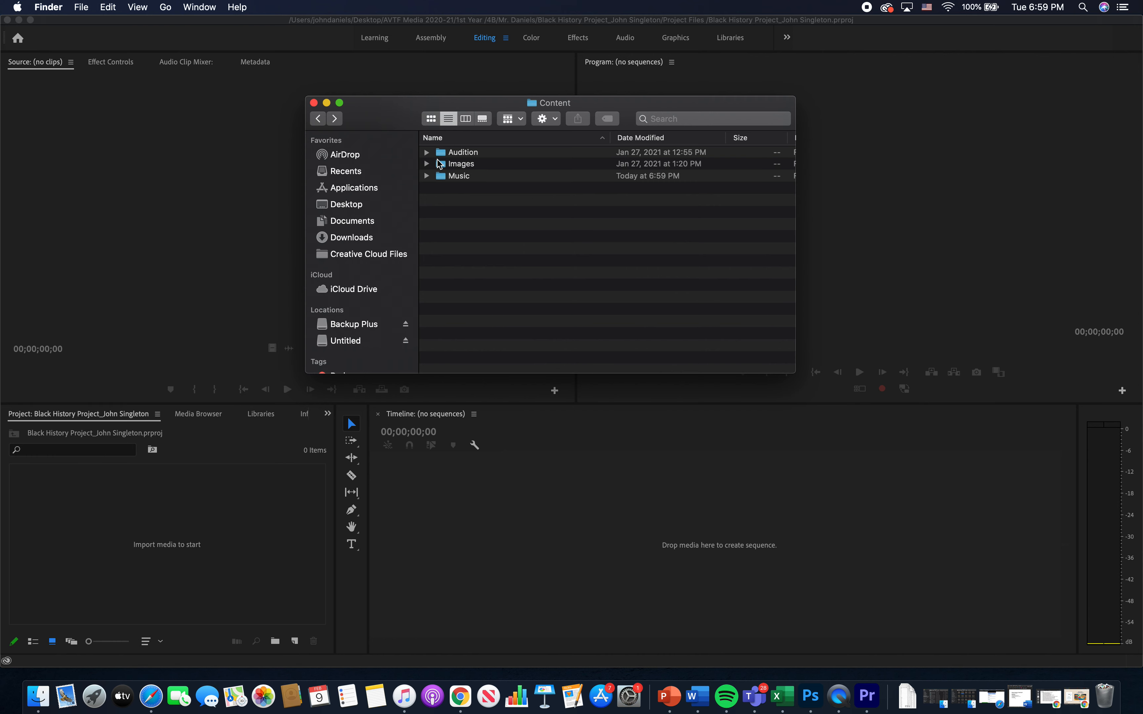
- Import the whole Content folder from Finder into the Premiere Pro project and dismiss the import message
click(319, 119)
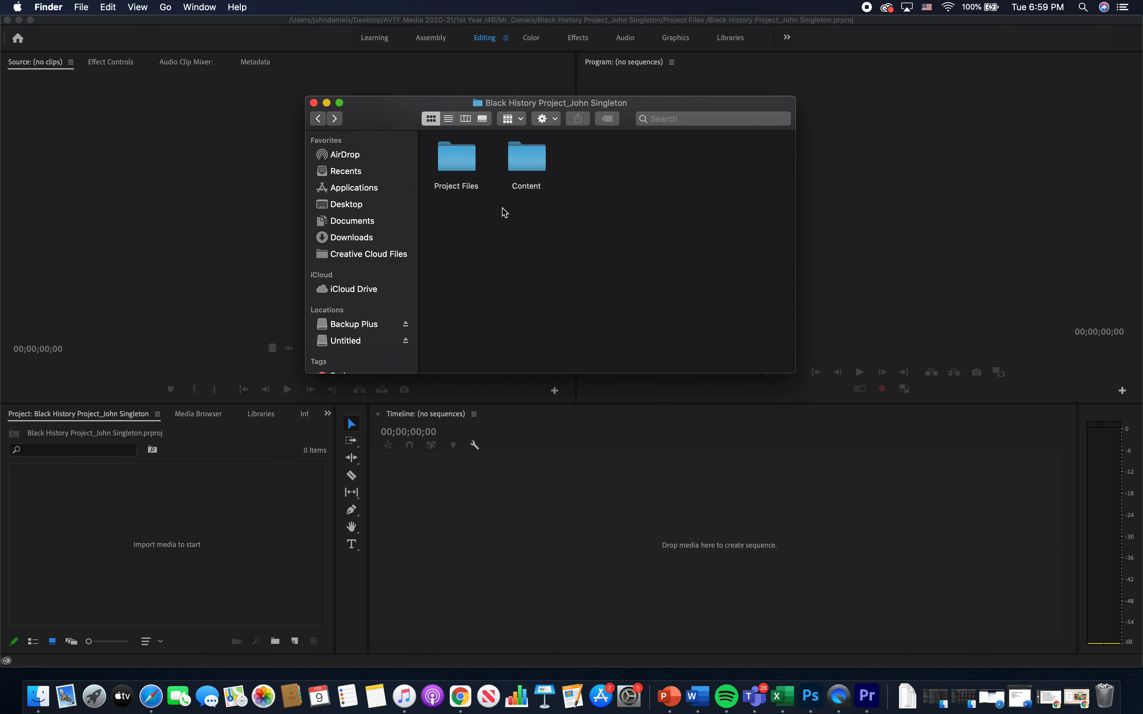
drag(532, 165, 145, 545)
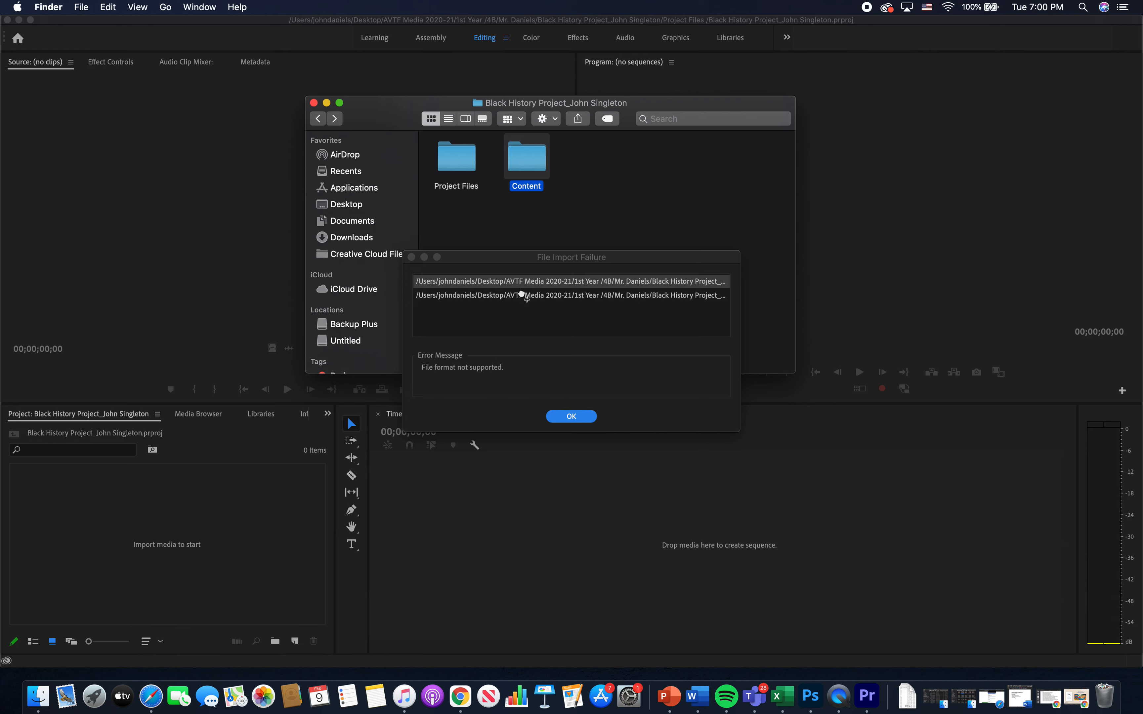
click(559, 418)
click(560, 418)
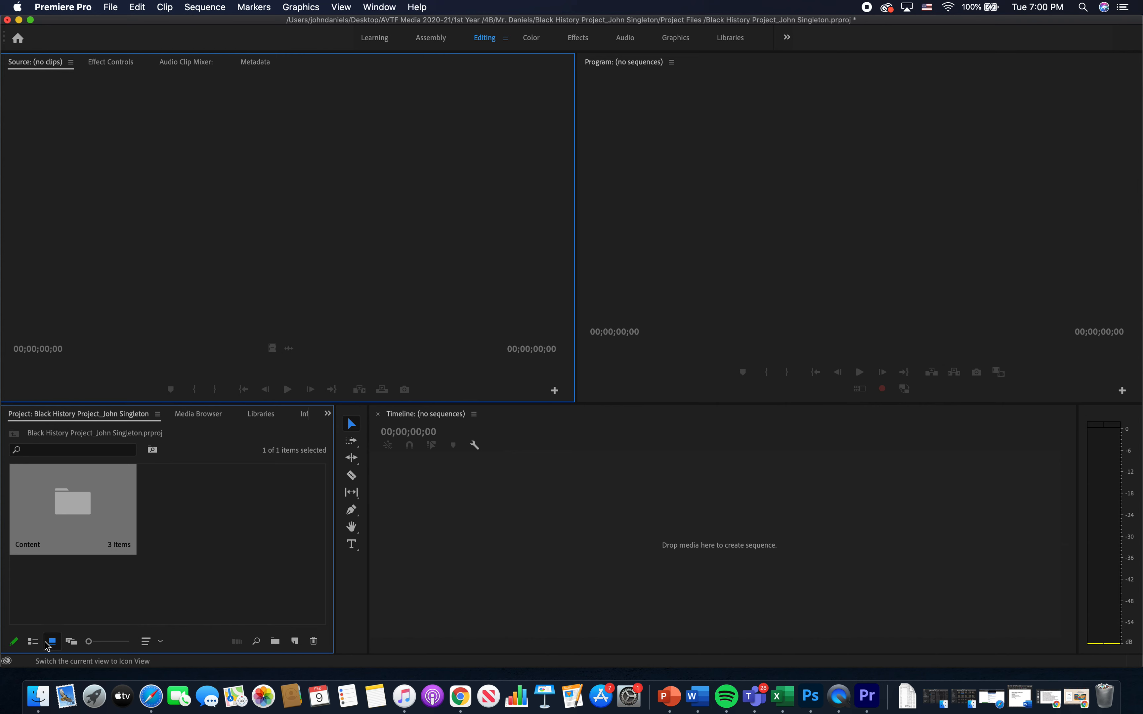
- Switch the project items to list view and back to icon view
click(33, 642)
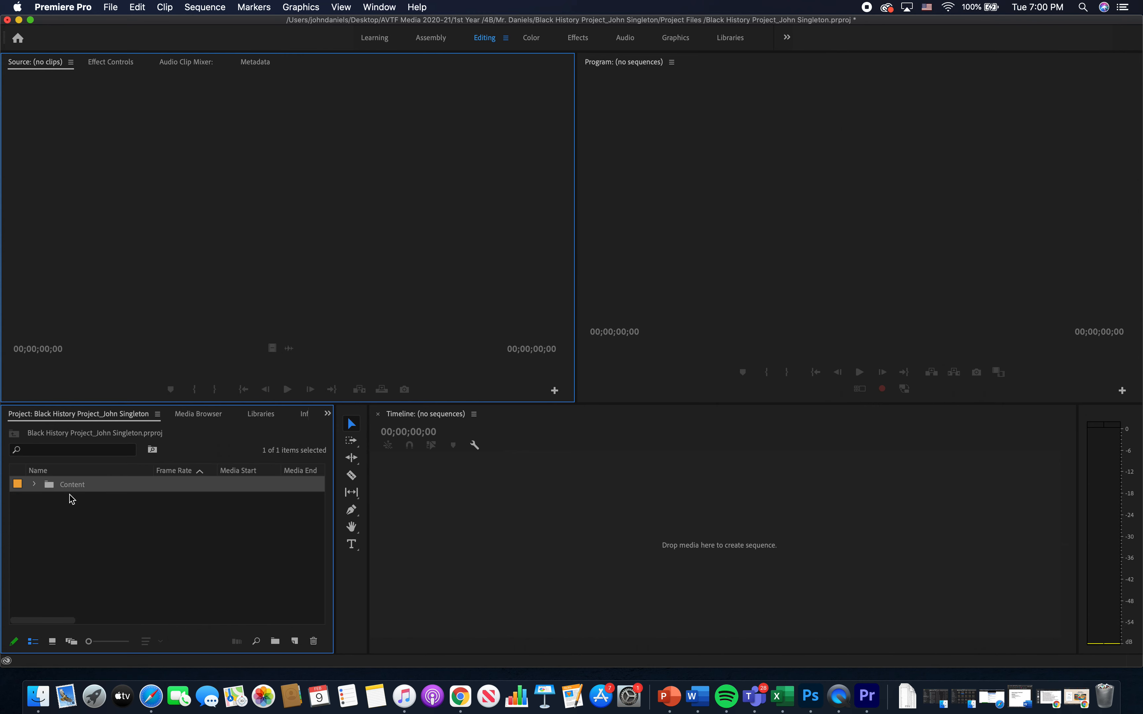
click(52, 641)
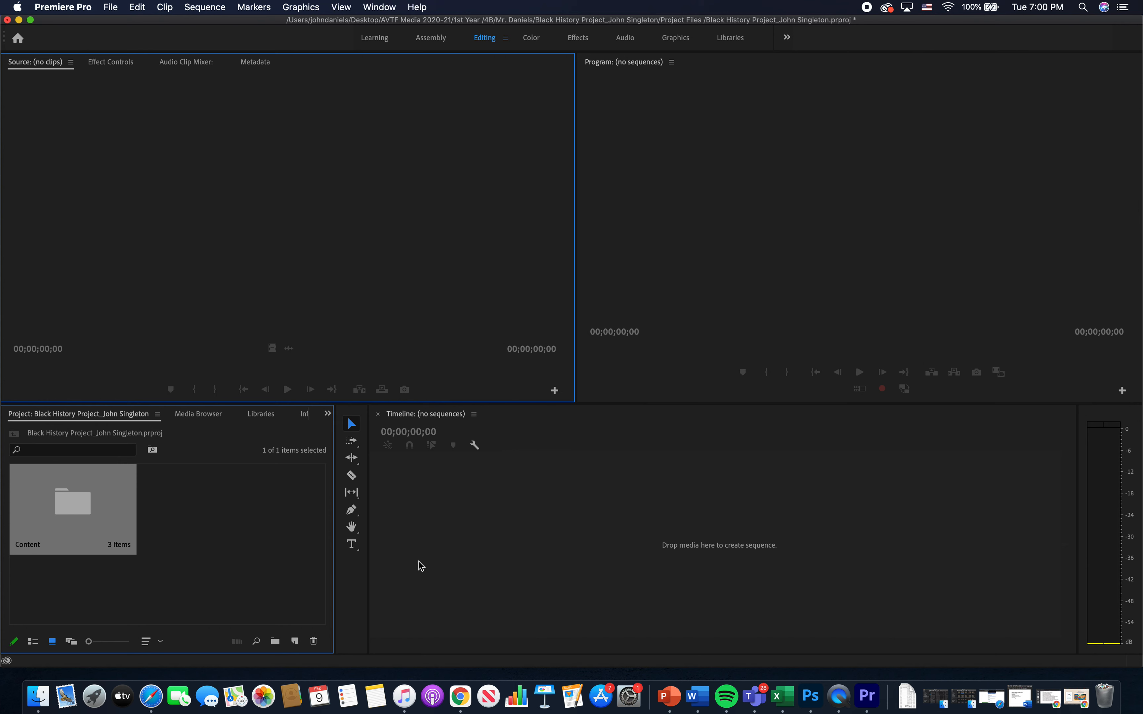
click(275, 642)
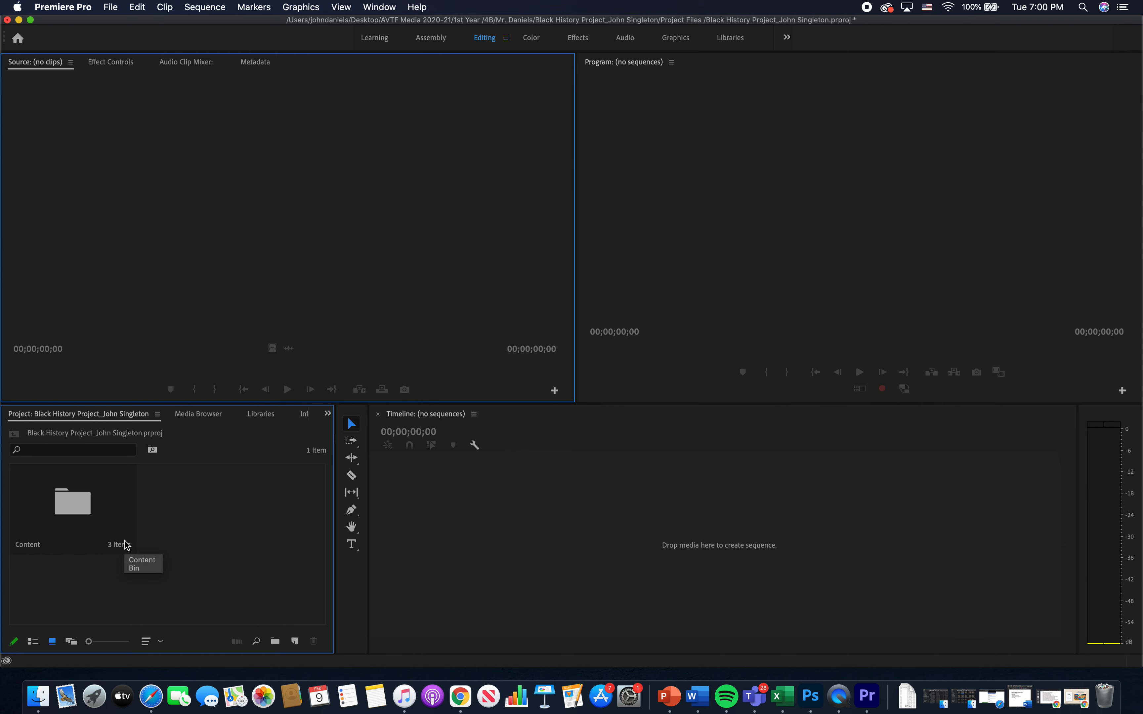
click(92, 507)
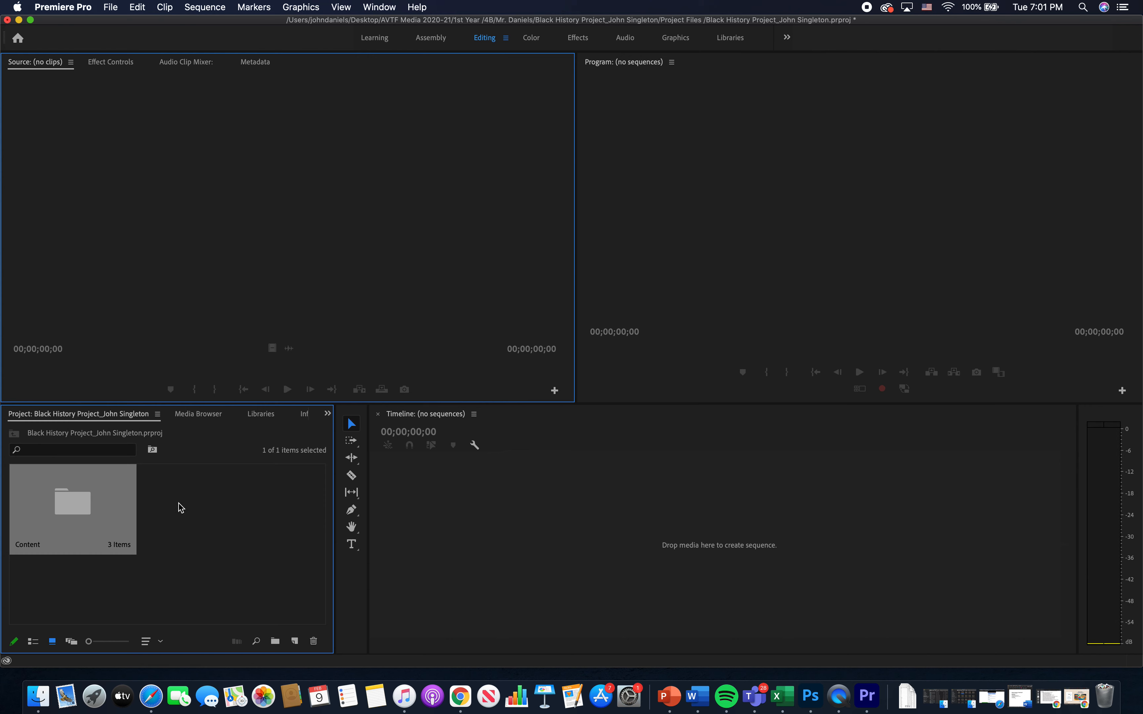
- Create a bin named 00_Sequences at the top level of the project, beside the Content bin
click(199, 506)
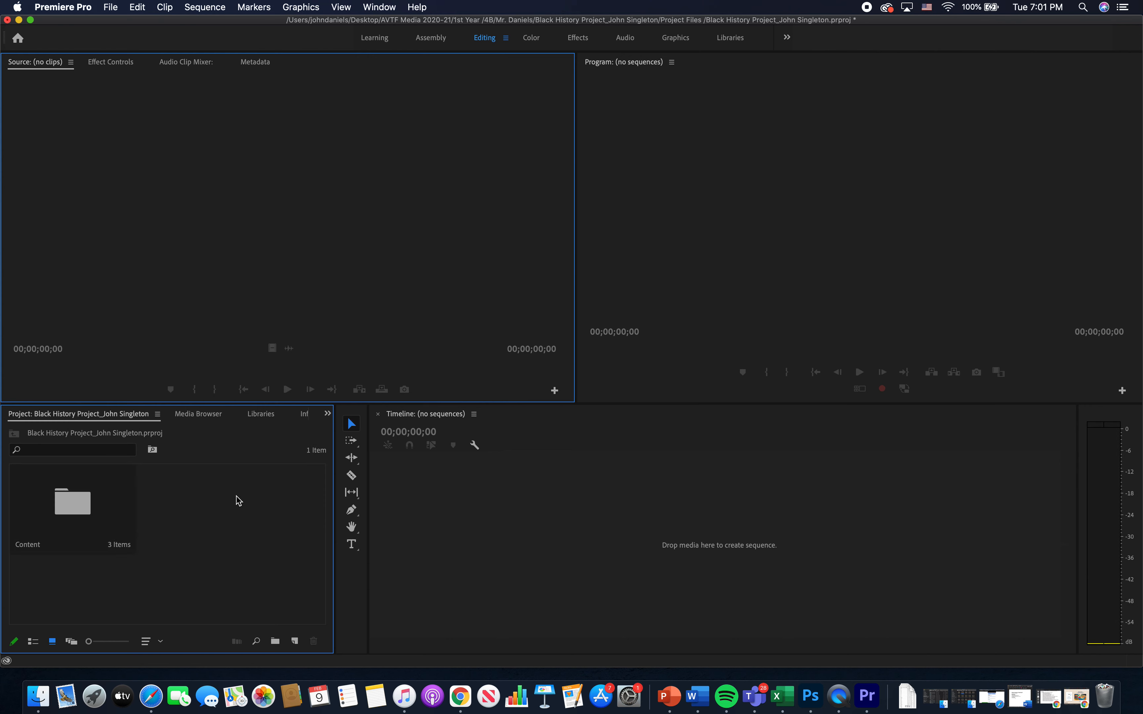
click(276, 642)
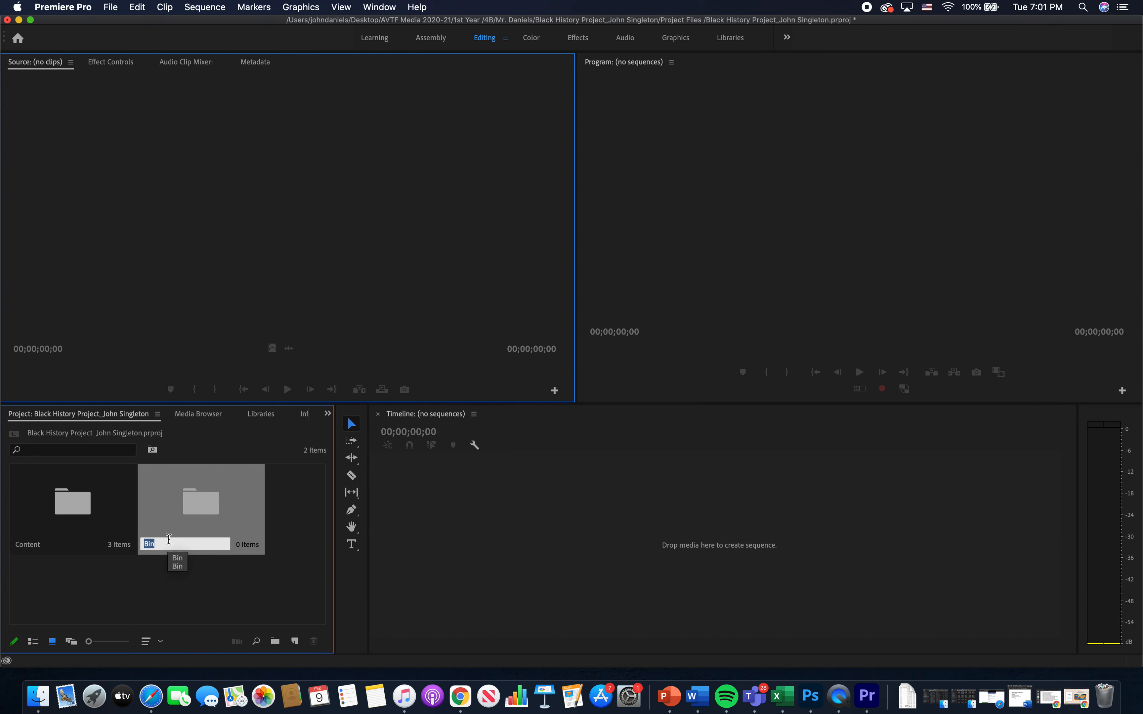
text(00_Sequences)
key(Tab)
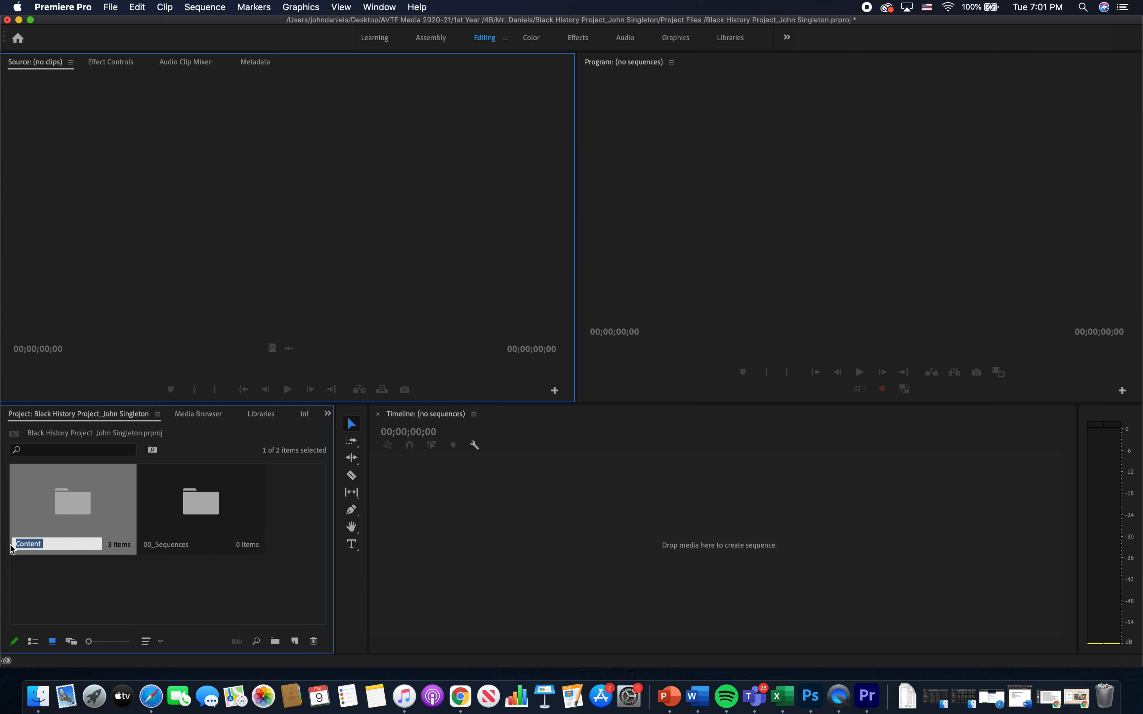
- Show the project bins in list view sorted by name and select the Content bin
click(34, 642)
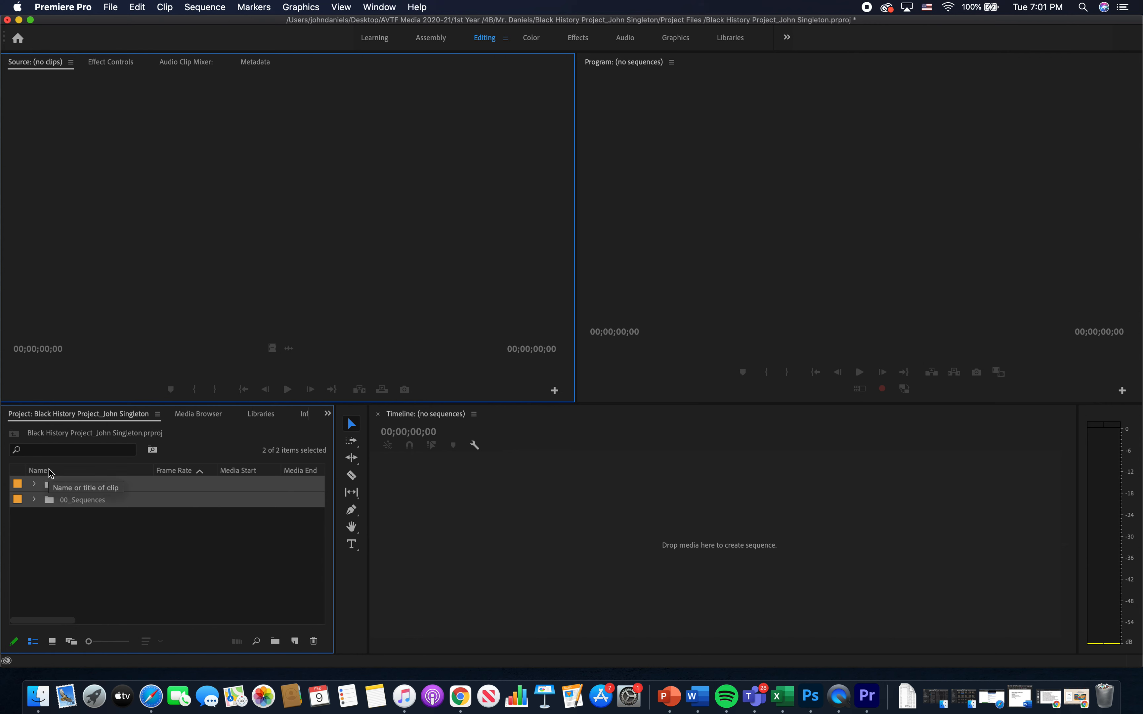
click(51, 472)
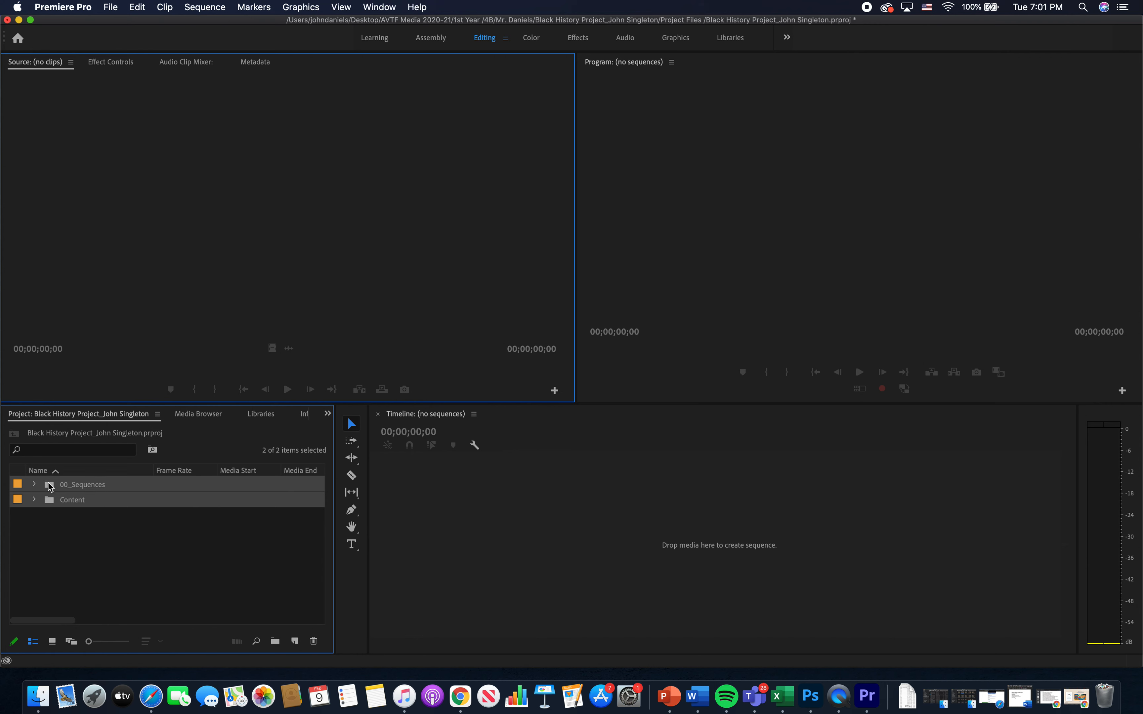
click(66, 502)
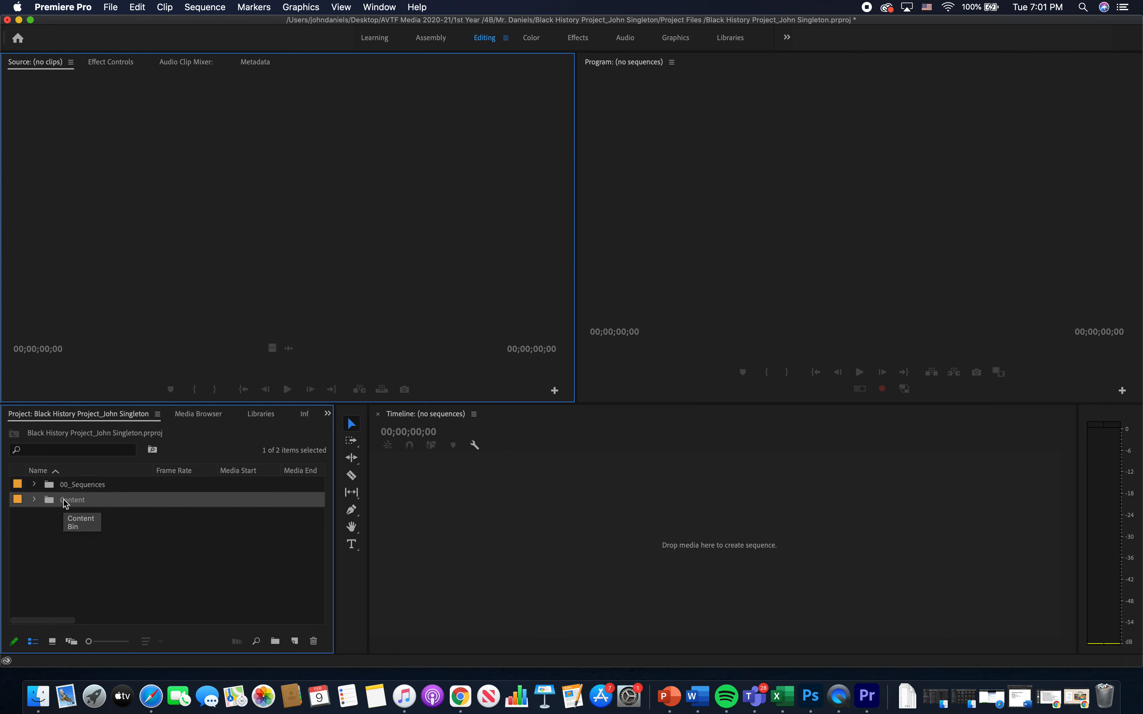
- Rename the Content bin to 01_Content
click(65, 500)
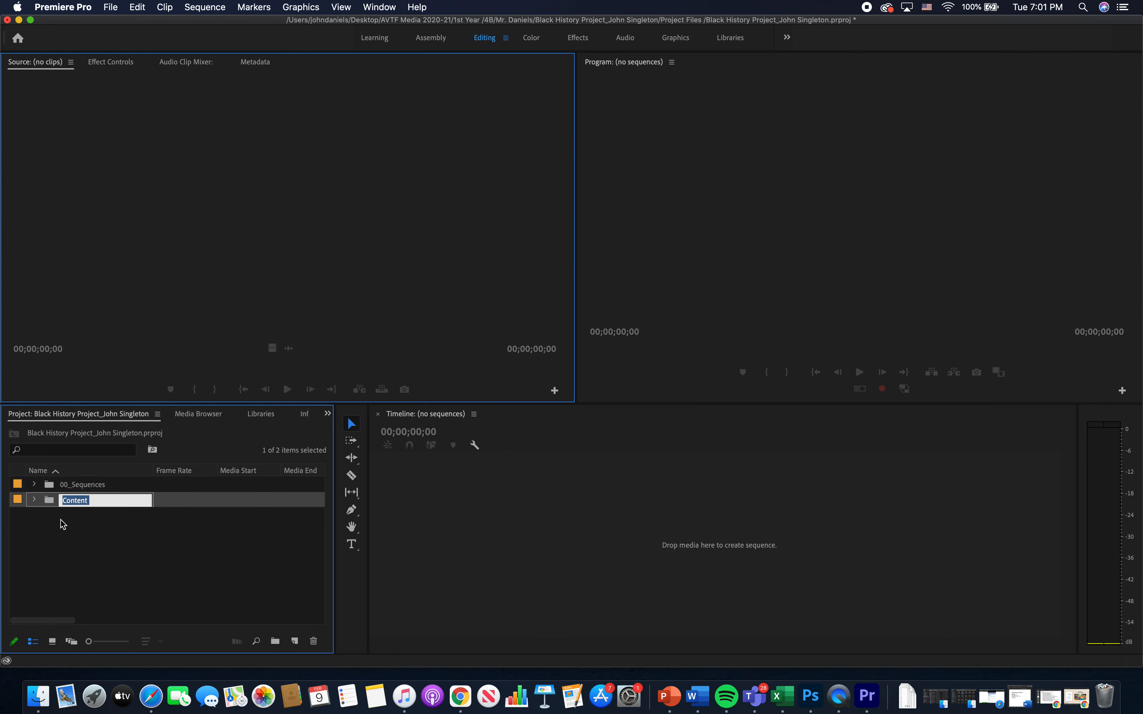
key(Left)
text(01_)
key(Return)
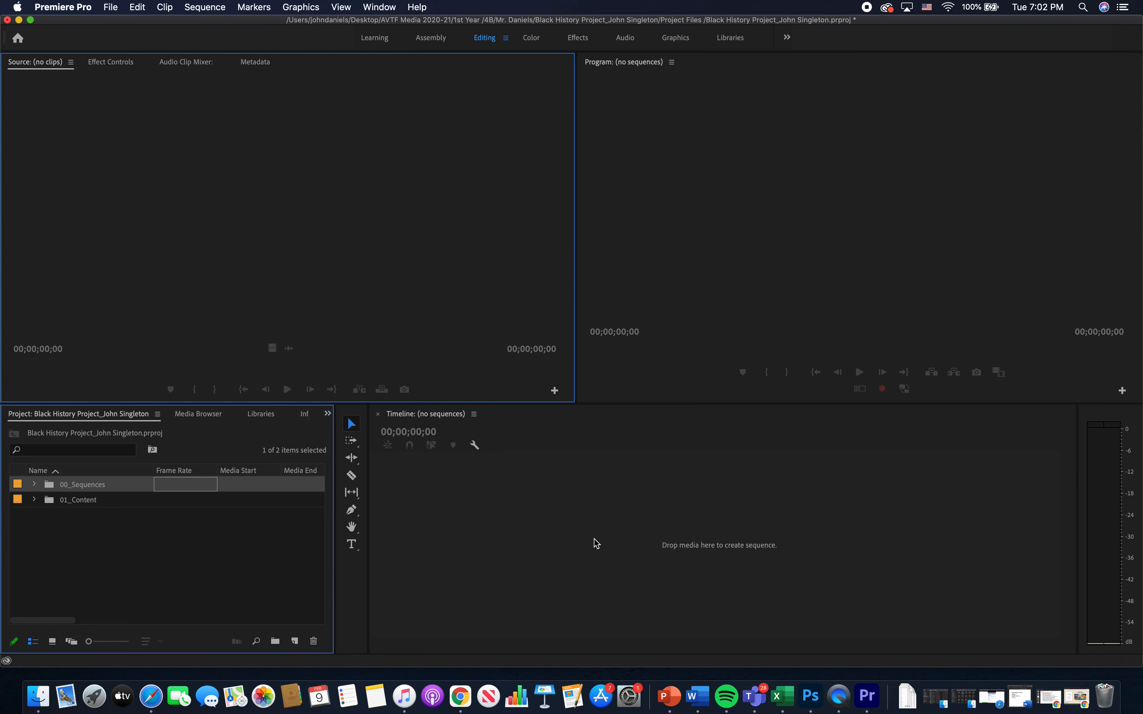
click(118, 511)
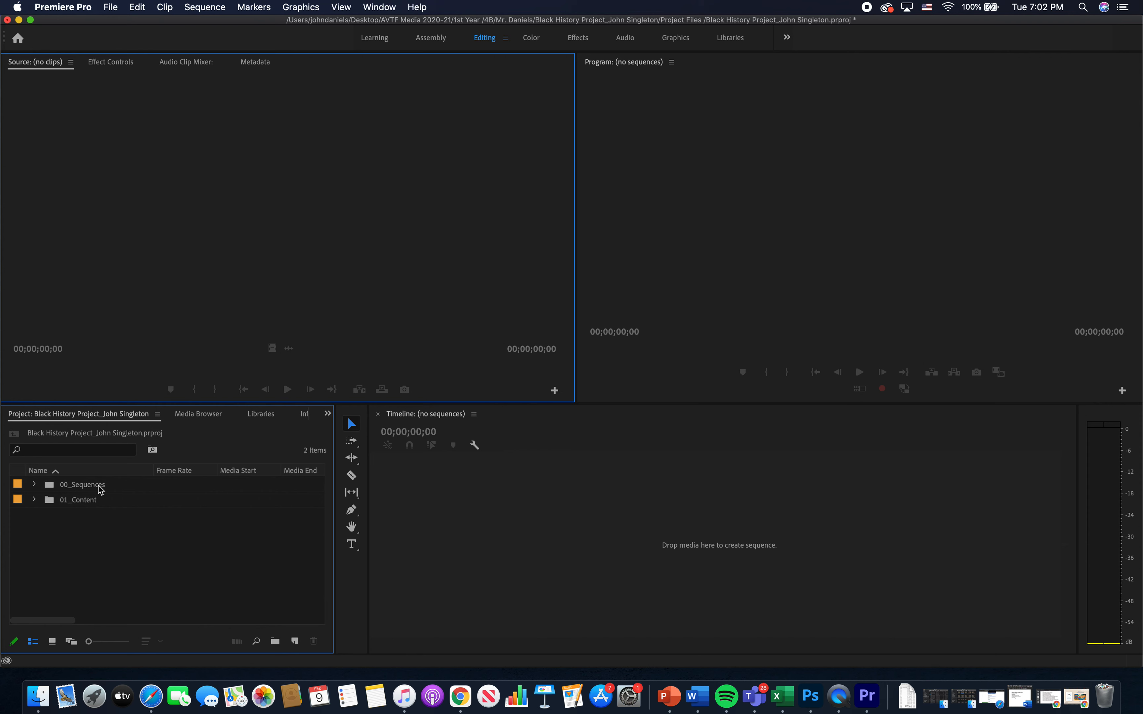
- Create a sequence in the 00_Sequences bin with the DSLR 720p24 @ 23.976 preset, named Black History Project John Singleton
click(81, 485)
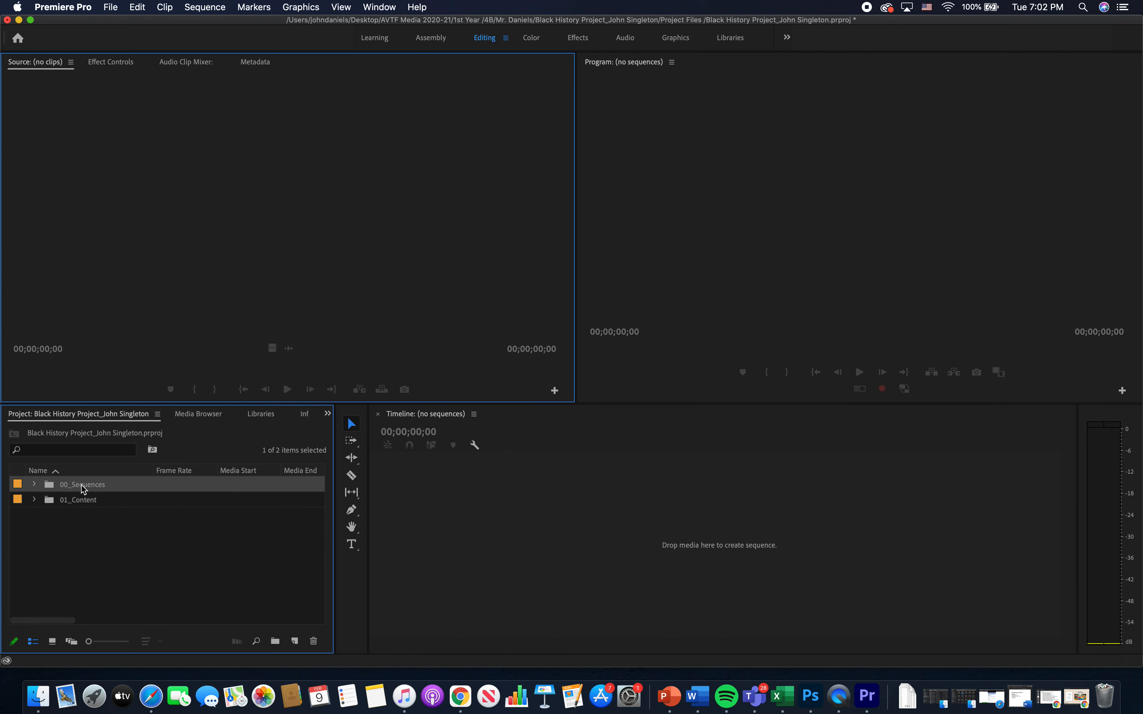
click(111, 7)
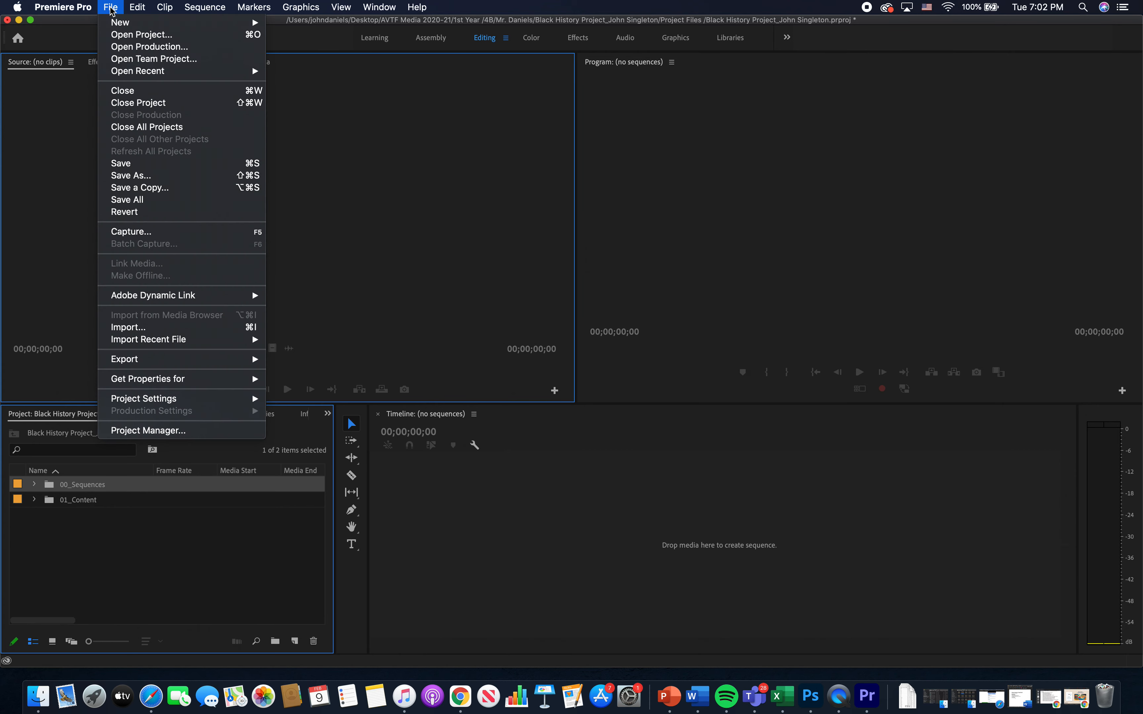
mouse_move(133, 22)
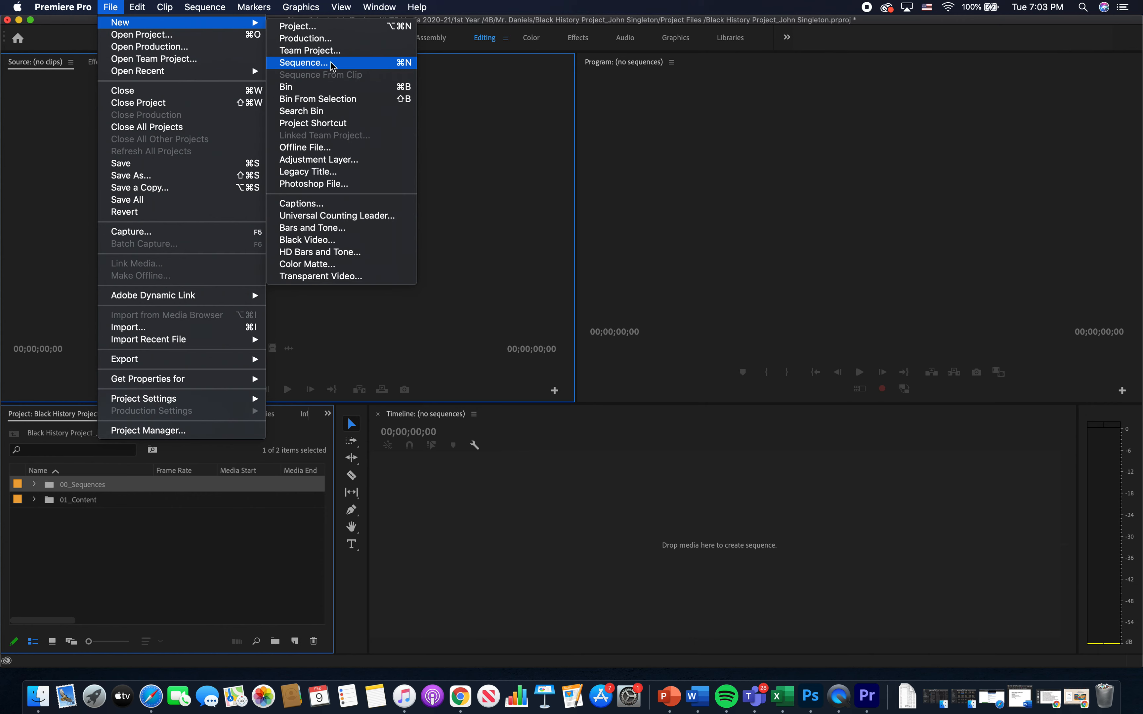
click(333, 67)
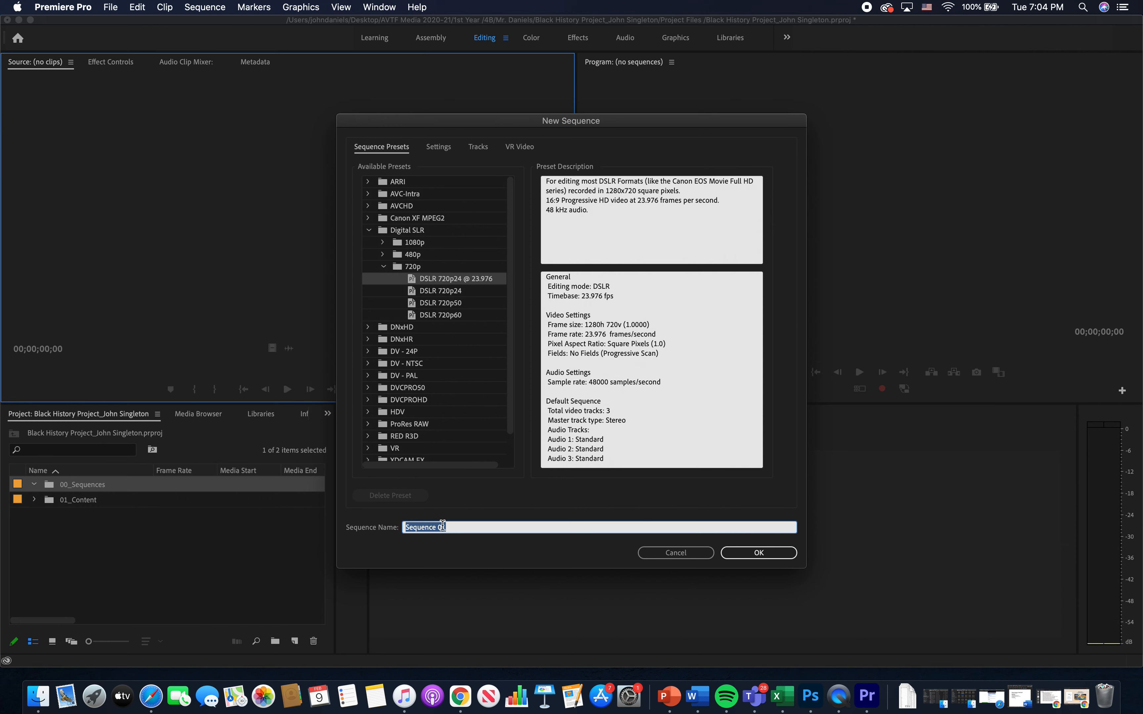
text(Black History Project  John Sing)
key(BackSpace)
text(gleton)
click(745, 554)
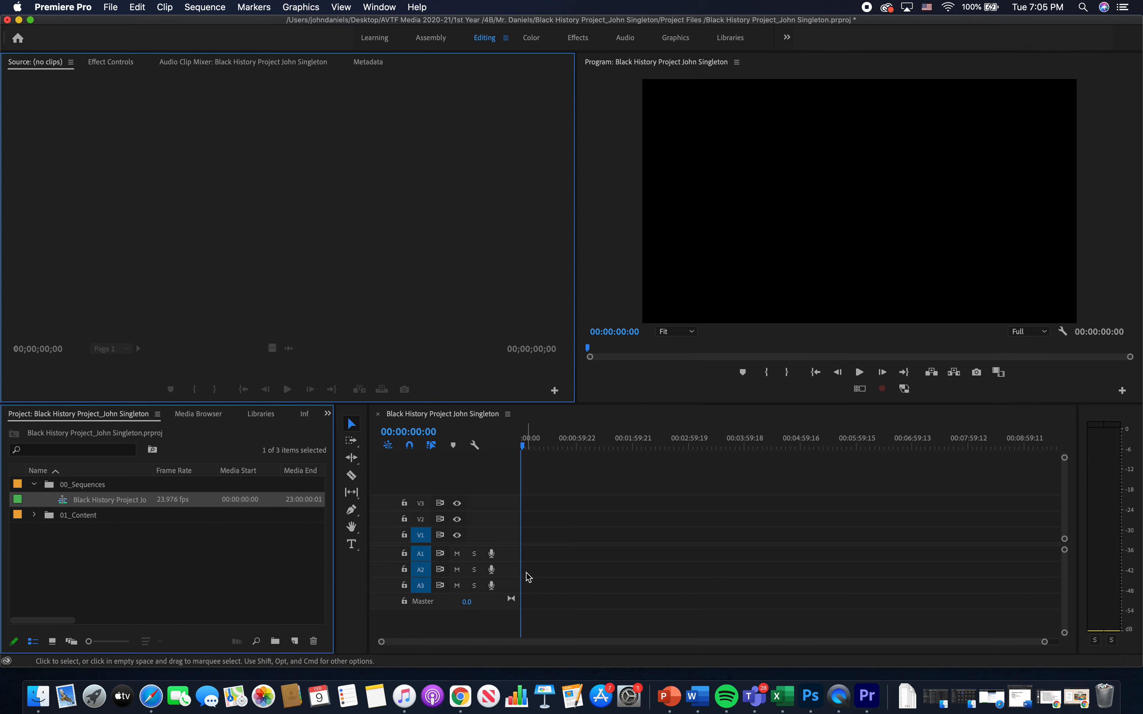
- Expand the 01_Content bin and look through the media in its Audition and Images bins
click(38, 515)
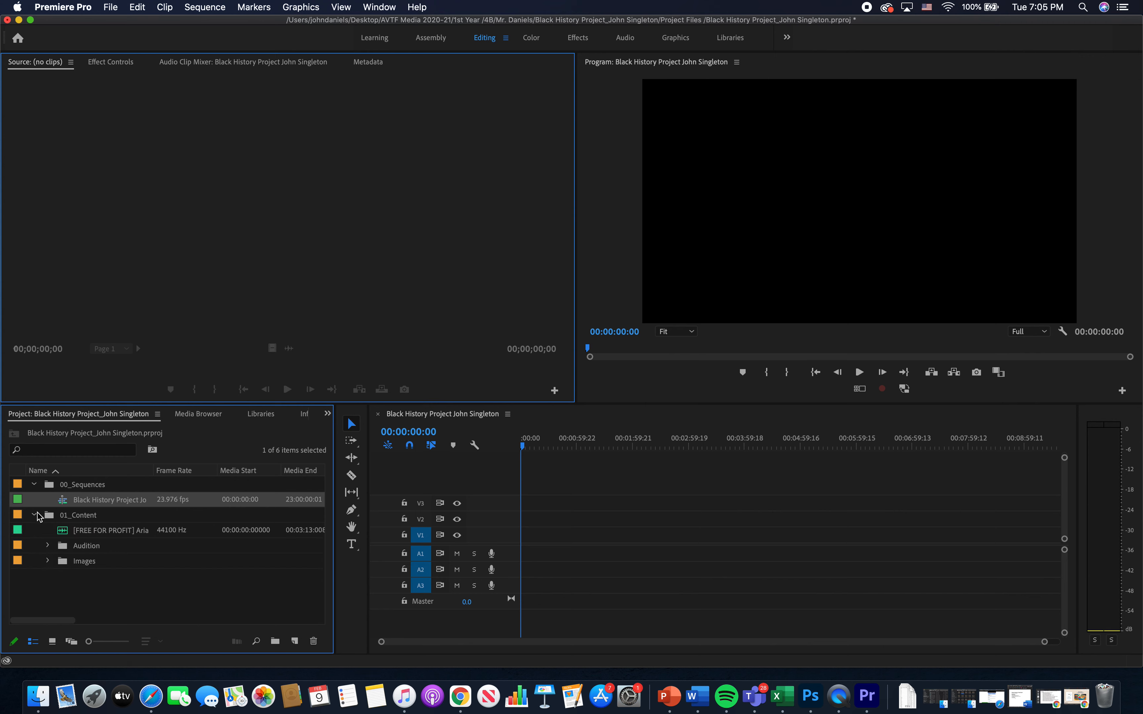
click(47, 561)
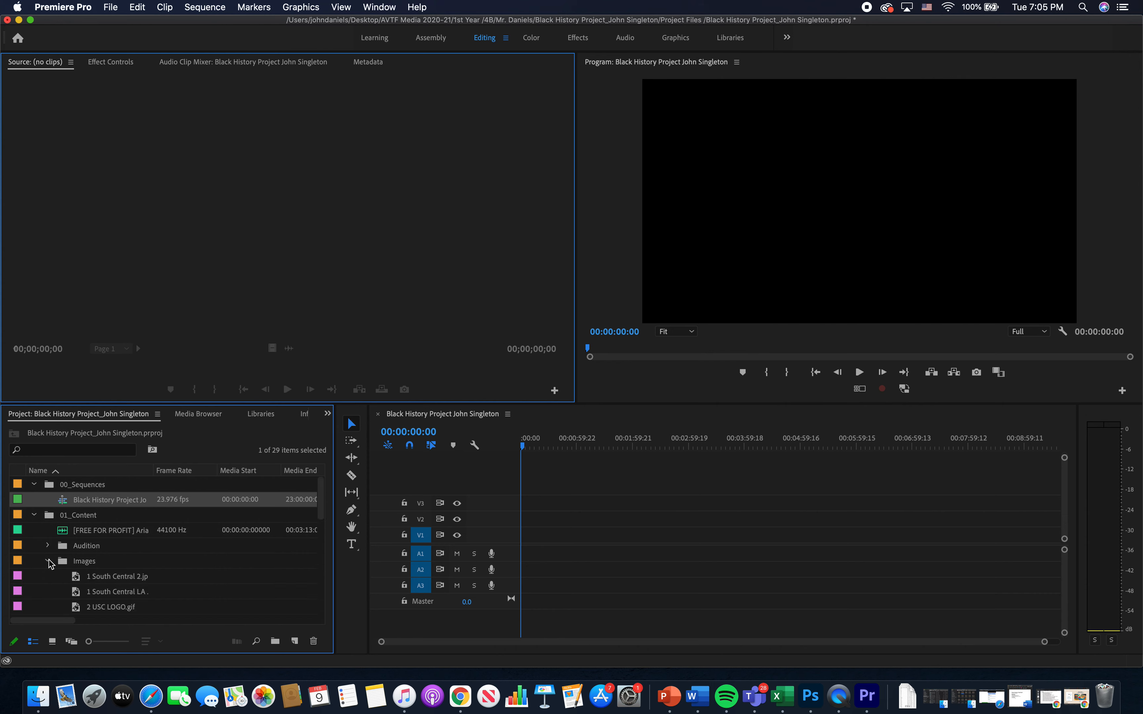
click(48, 546)
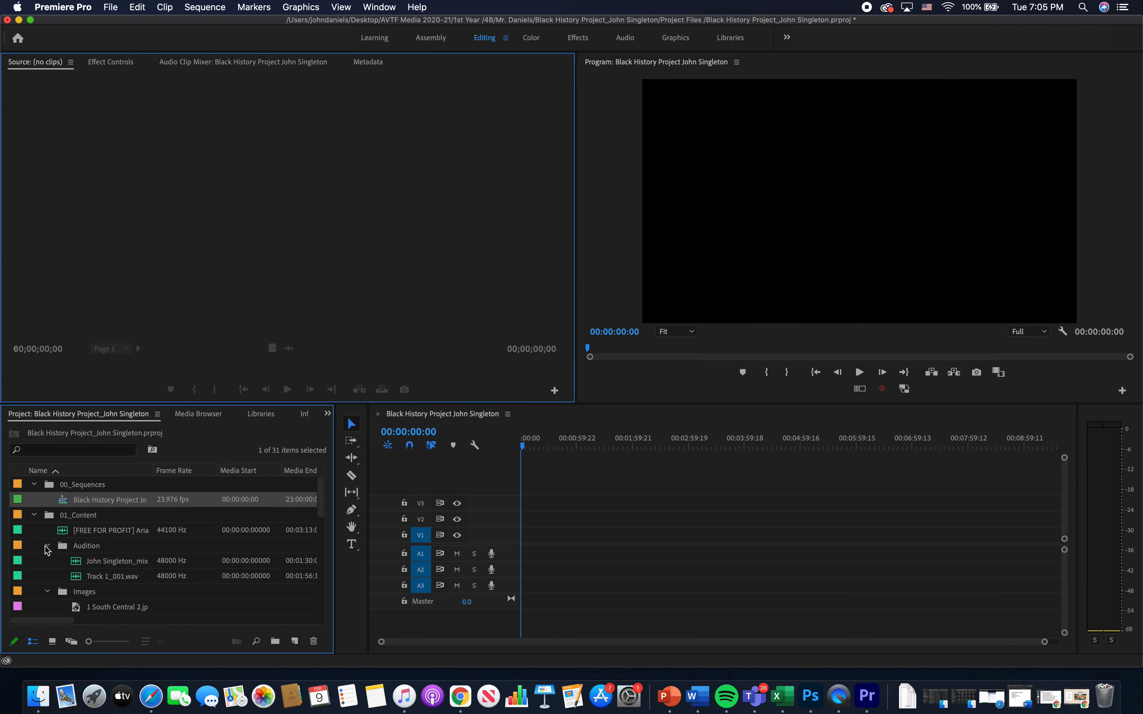
click(49, 547)
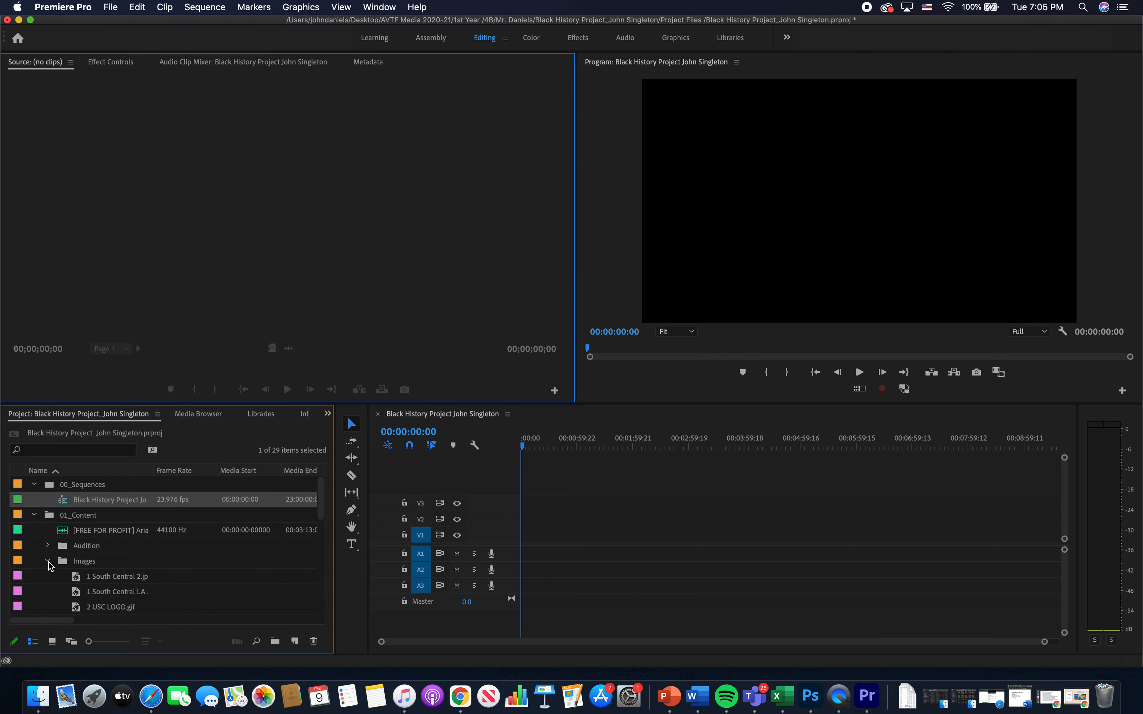
scroll(84, 586, down, 5)
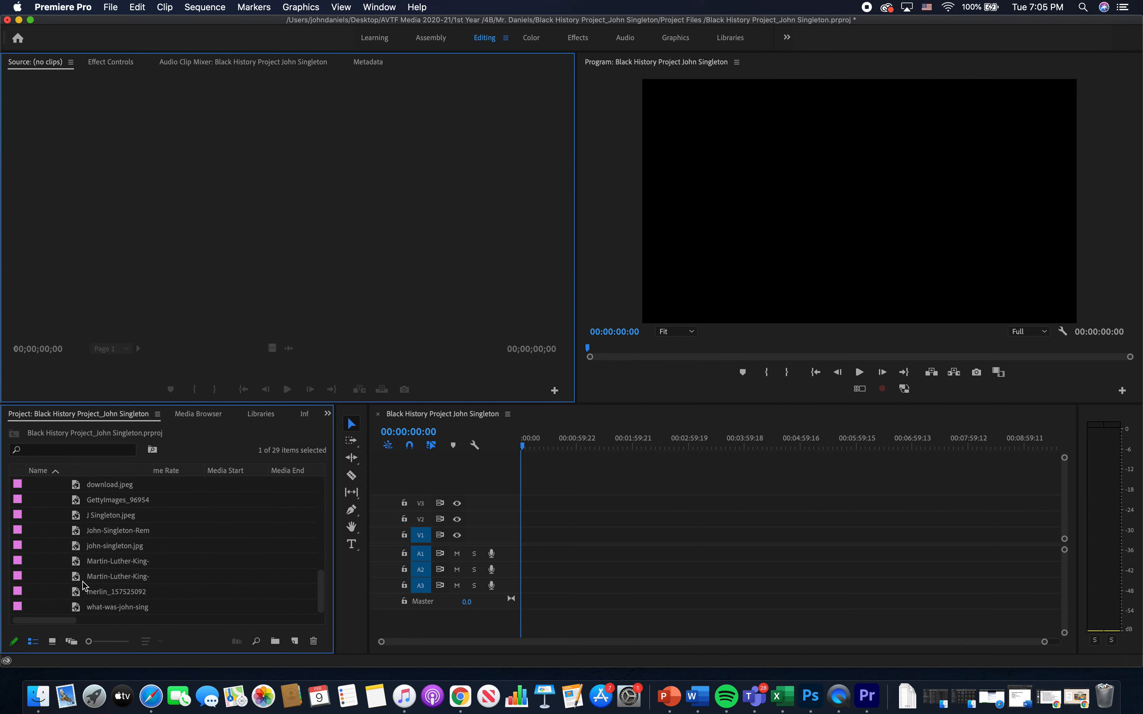
click(86, 578)
scroll(87, 577, up, 5)
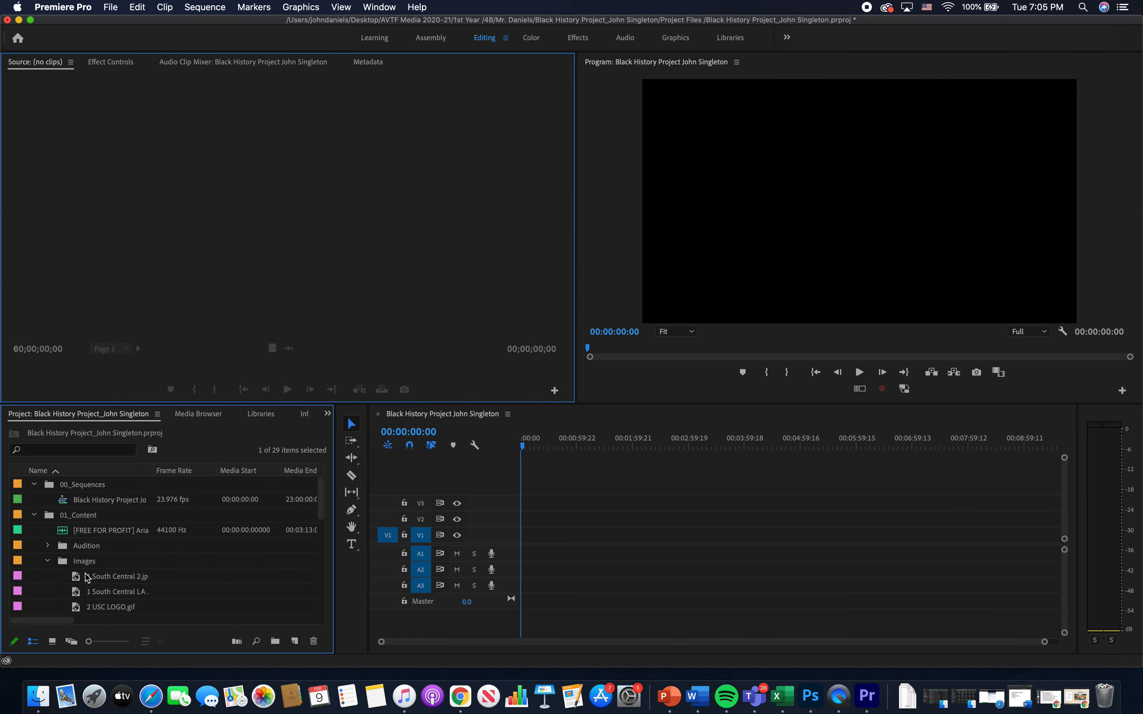
click(48, 561)
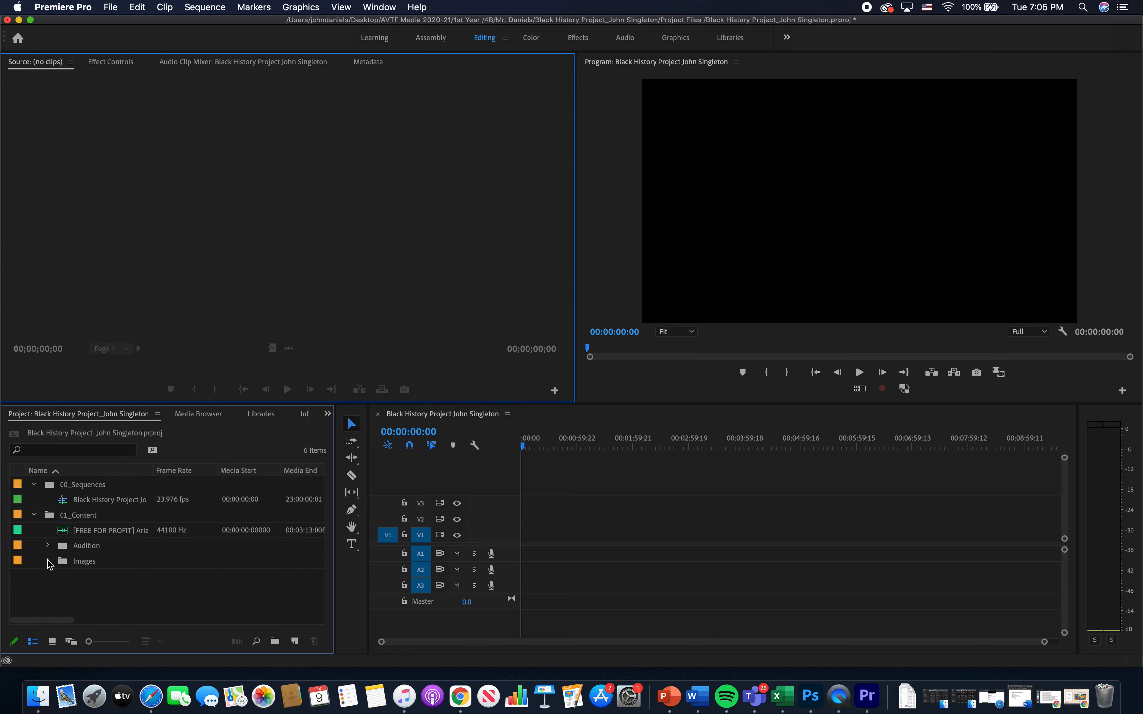
- Place the 1 South Central 2 image from the Images bin at the start of video track V1
click(49, 561)
drag(78, 584, 521, 535)
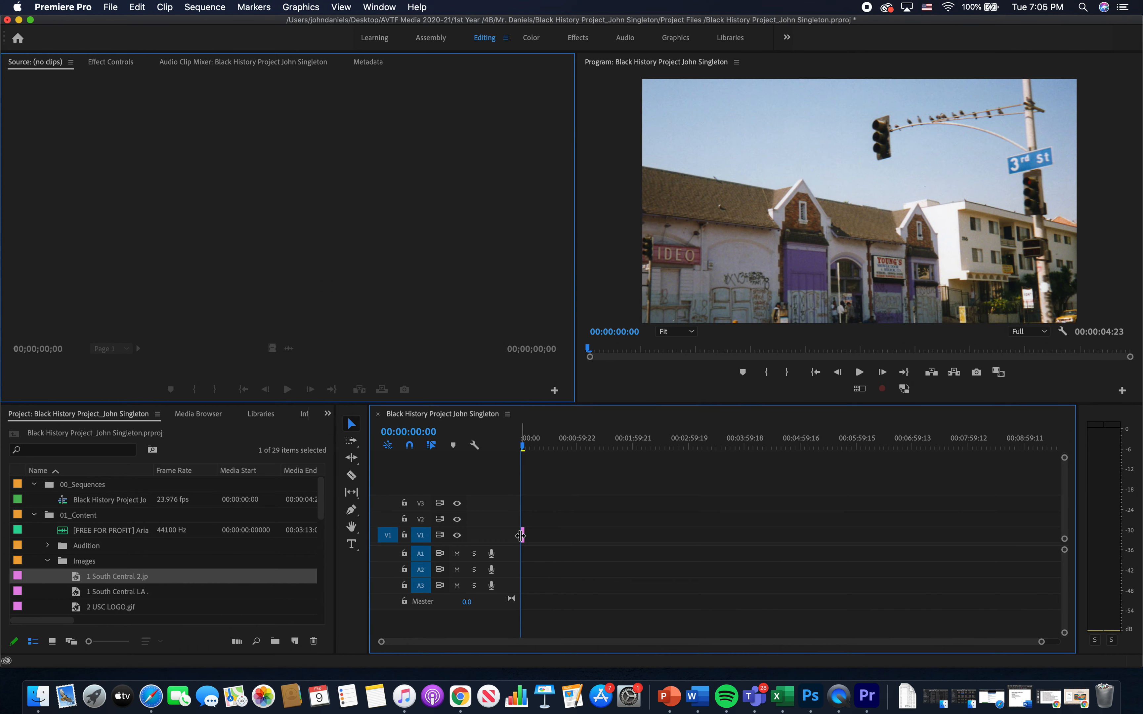